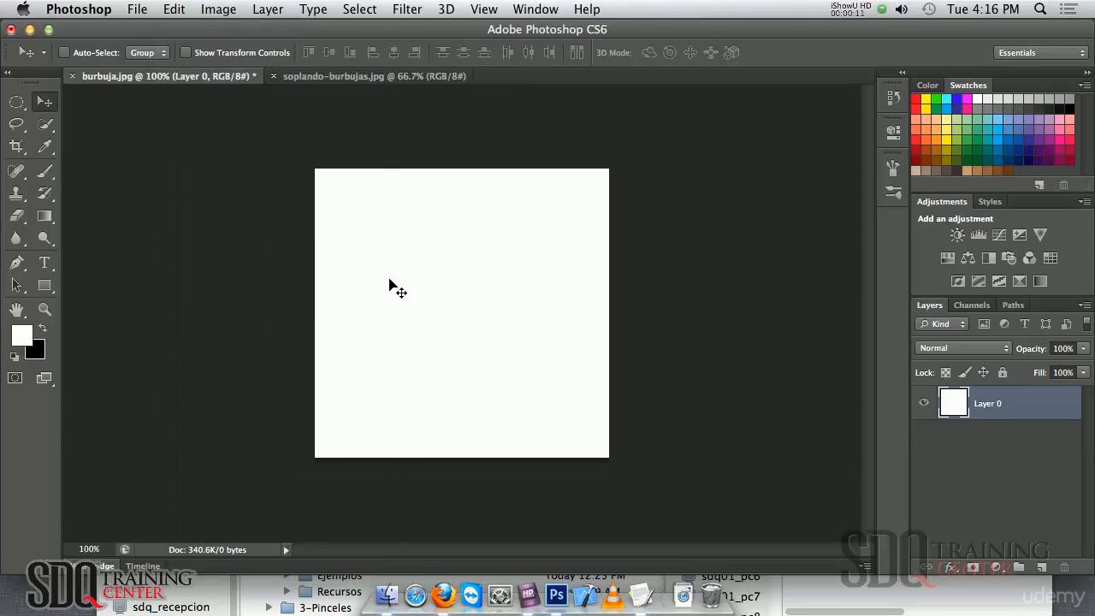
# - Look at the soplando-burbujas.jpg photo, return to burbuja.jpg and add a new empty layer above the white one
pyautogui.click(366, 79)
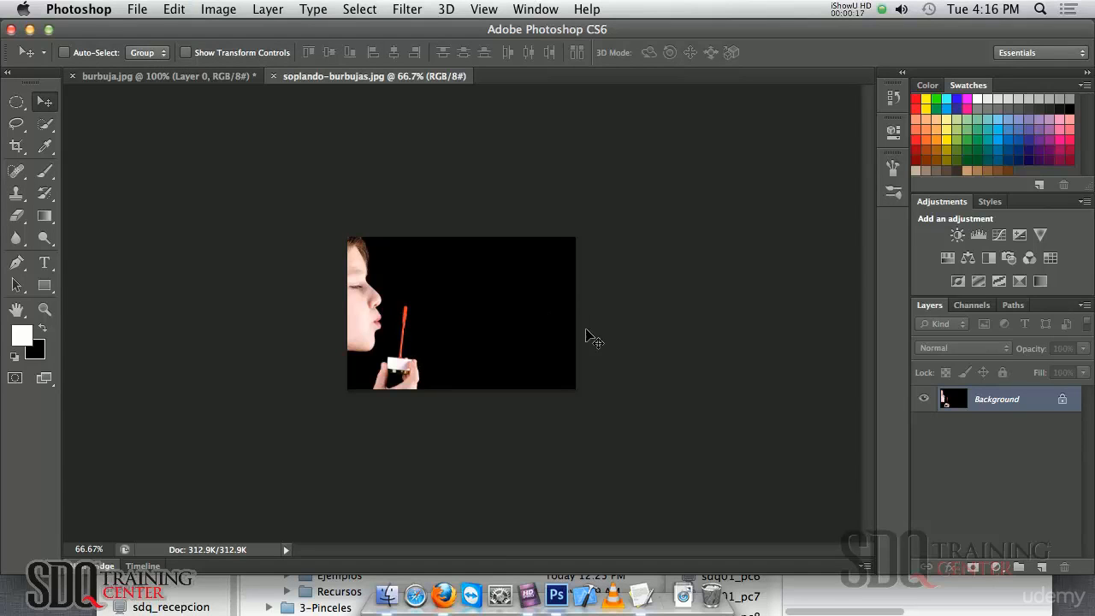
pyautogui.click(219, 78)
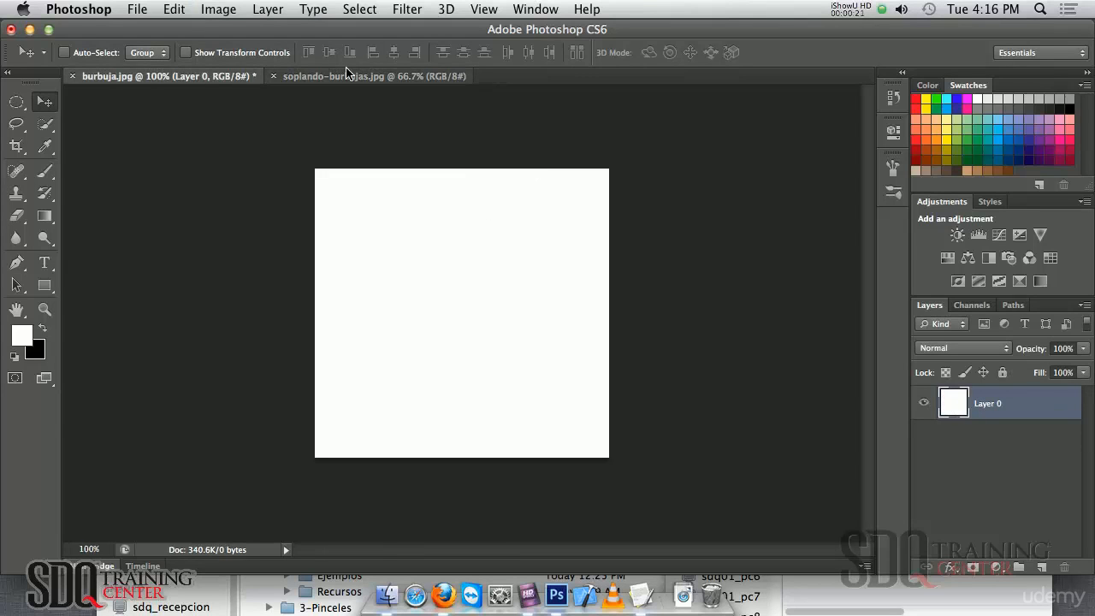
pyautogui.press('super+shift+n')
pyautogui.press('Return')
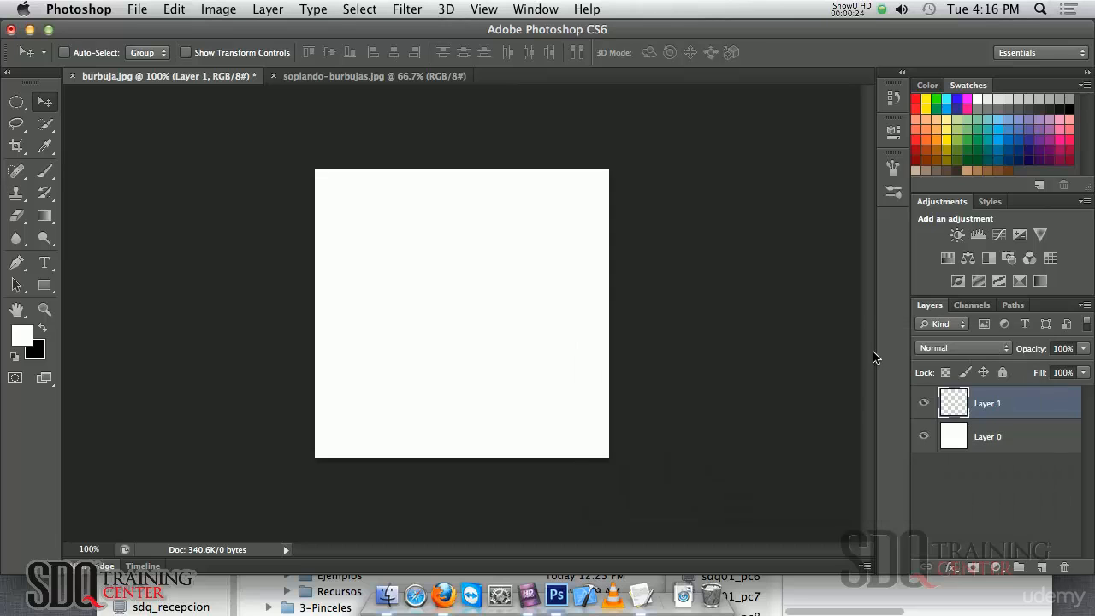
# - Make a large circular selection in the middle of the canvas, fill it with white on the new layer and deselect
pyautogui.click(15, 101)
pyautogui.moveTo(352, 205); pyautogui.dragTo(591, 416)
pyautogui.moveTo(457, 342); pyautogui.dragTo(468, 329)
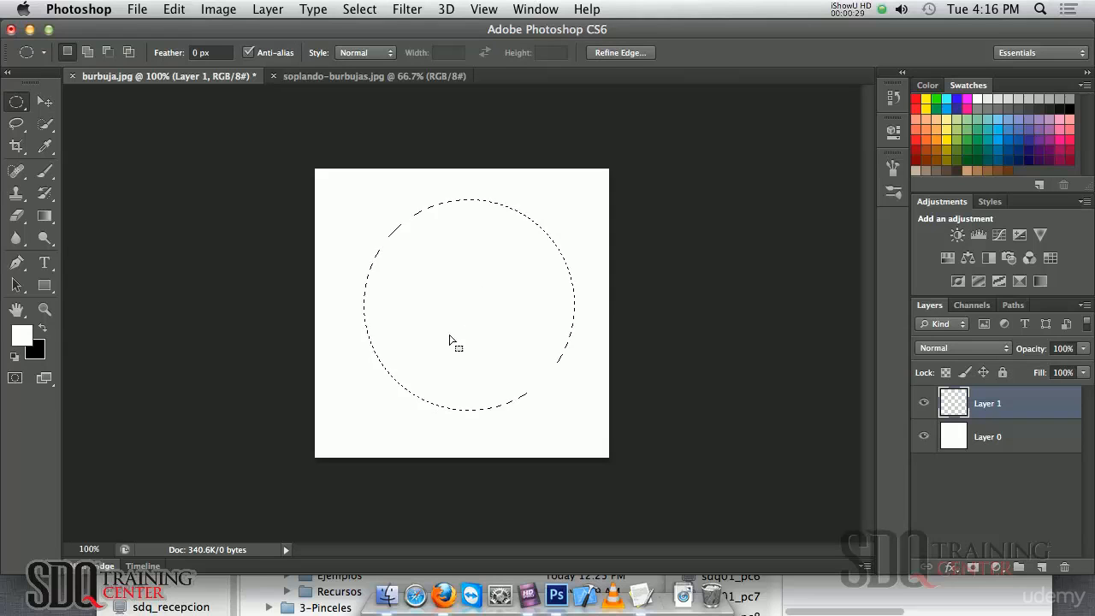
pyautogui.press('alt')
pyautogui.press('super+d')
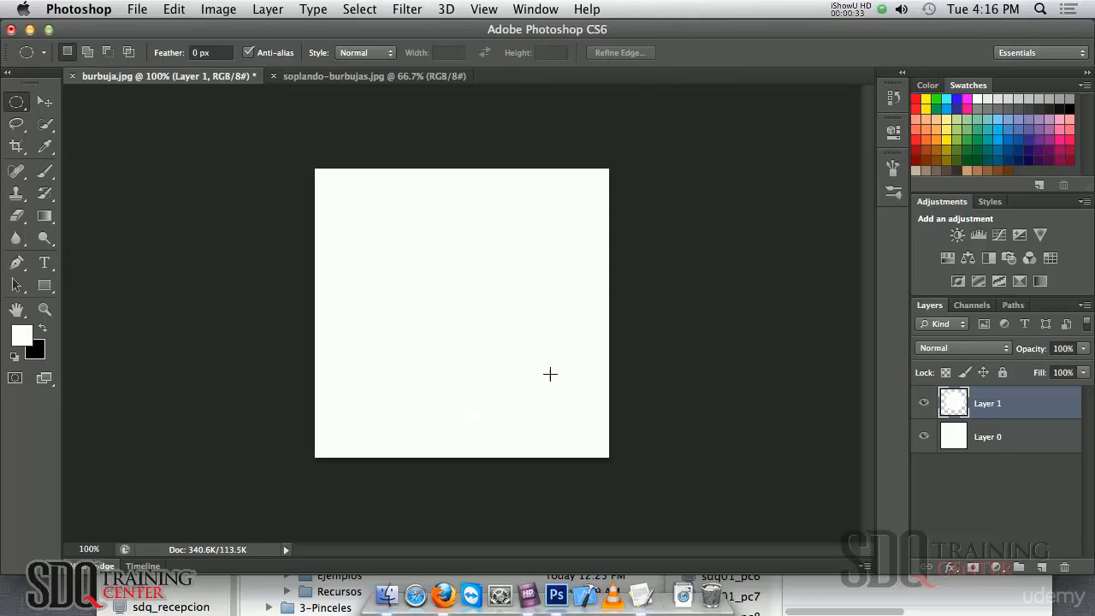
# - Add an Inner Shadow to the white circle with distance 0 px and size 49 px
pyautogui.click(925, 437)
pyautogui.click(949, 566)
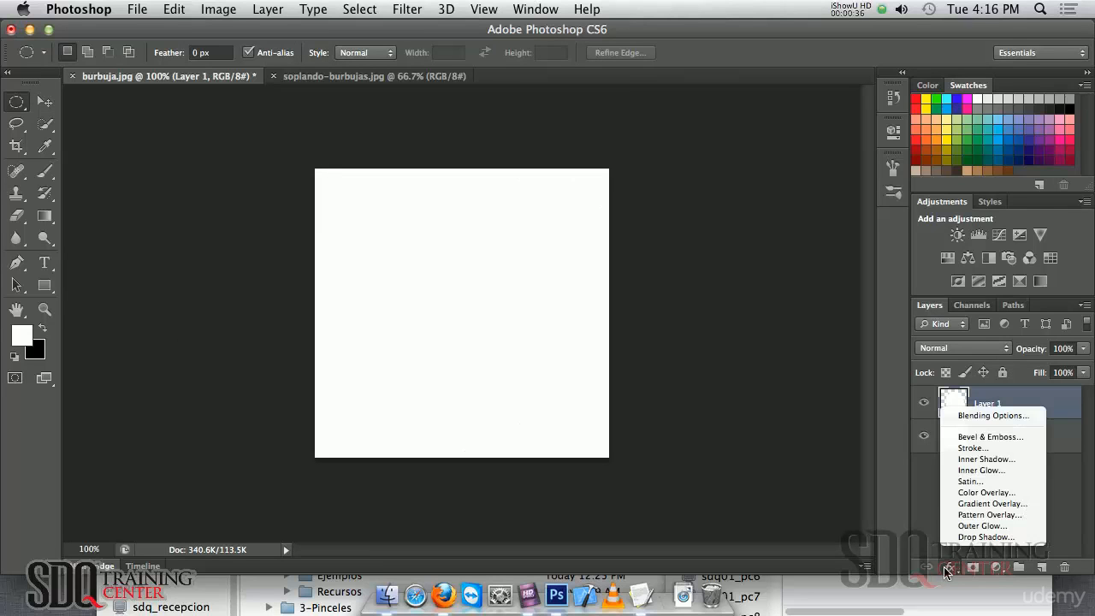
pyautogui.click(984, 459)
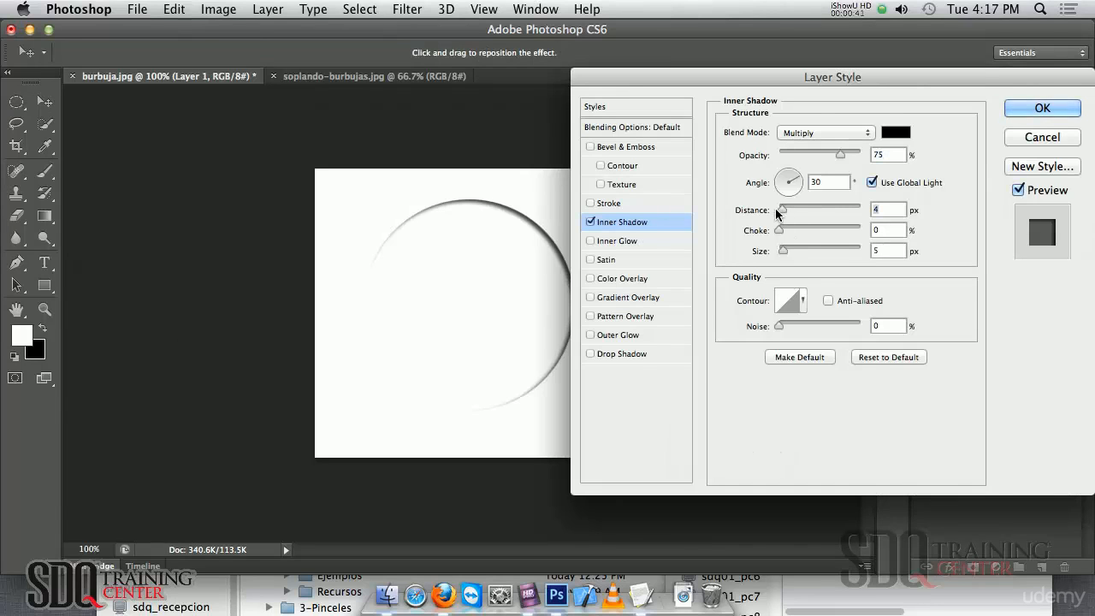
pyautogui.moveTo(783, 208); pyautogui.dragTo(759, 214)
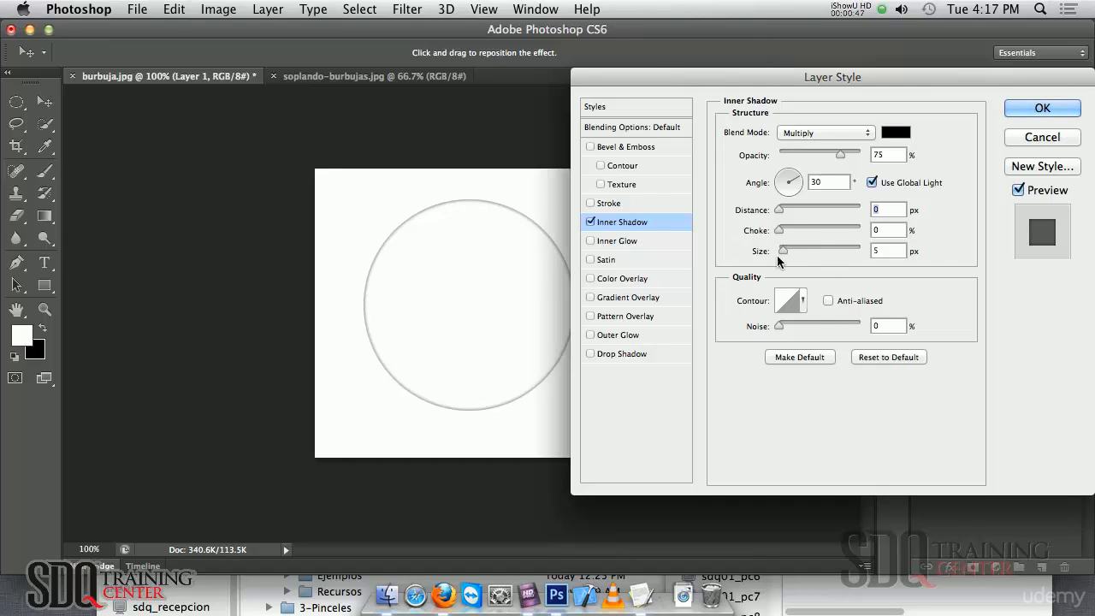
pyautogui.moveTo(781, 251); pyautogui.dragTo(800, 255)
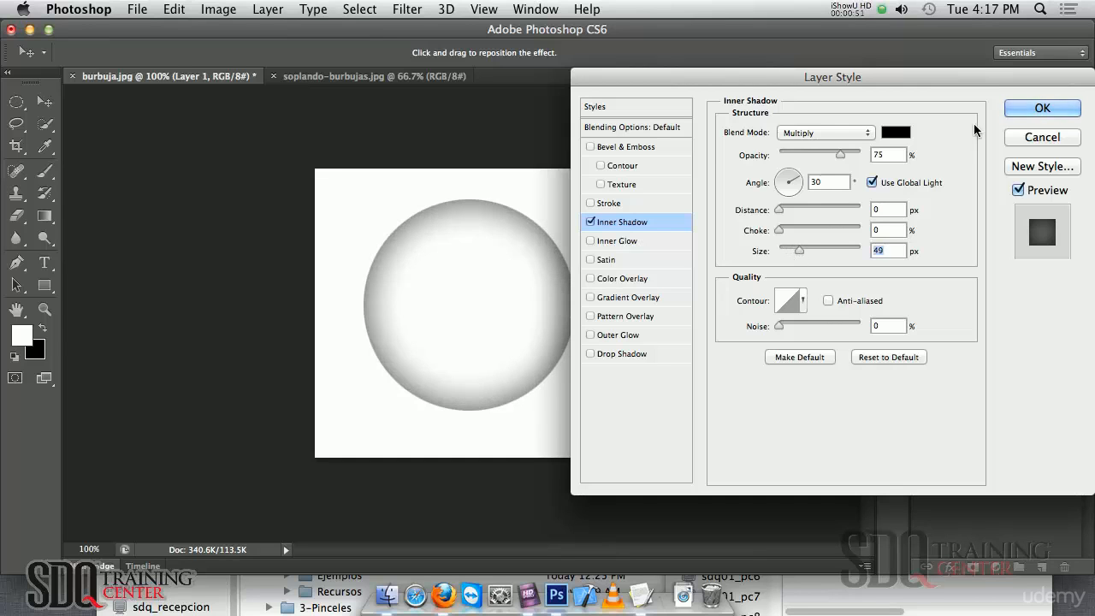
pyautogui.click(1016, 114)
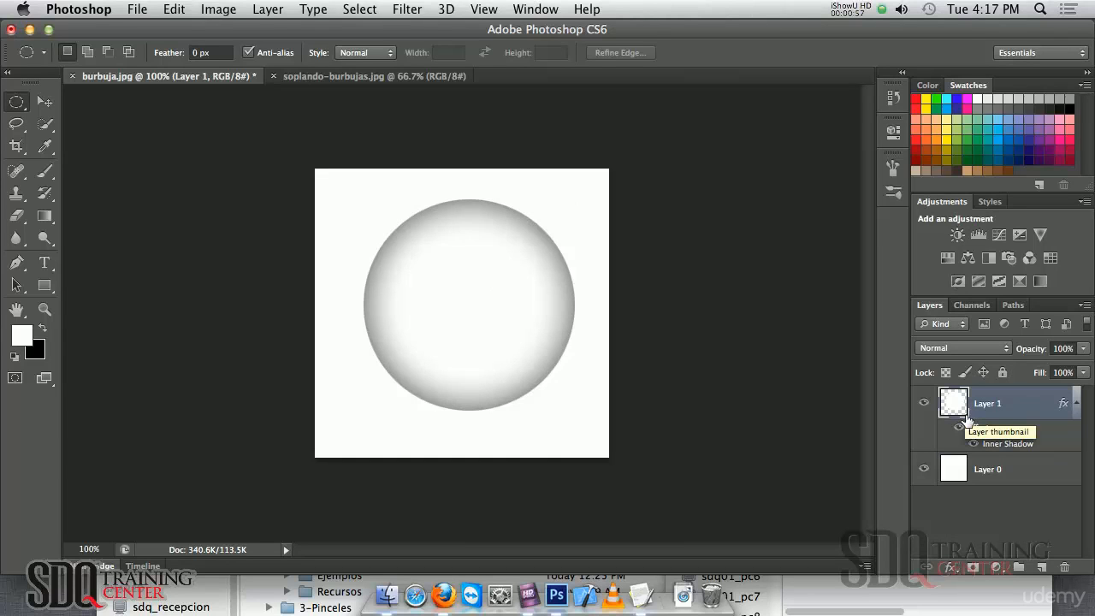
# - On another new layer, create a black-filled horizontal ellipse inside the upper part of the circle and deselect
pyautogui.press('super+shift+n')
pyautogui.press('Return')
pyautogui.moveTo(412, 229); pyautogui.dragTo(525, 305)
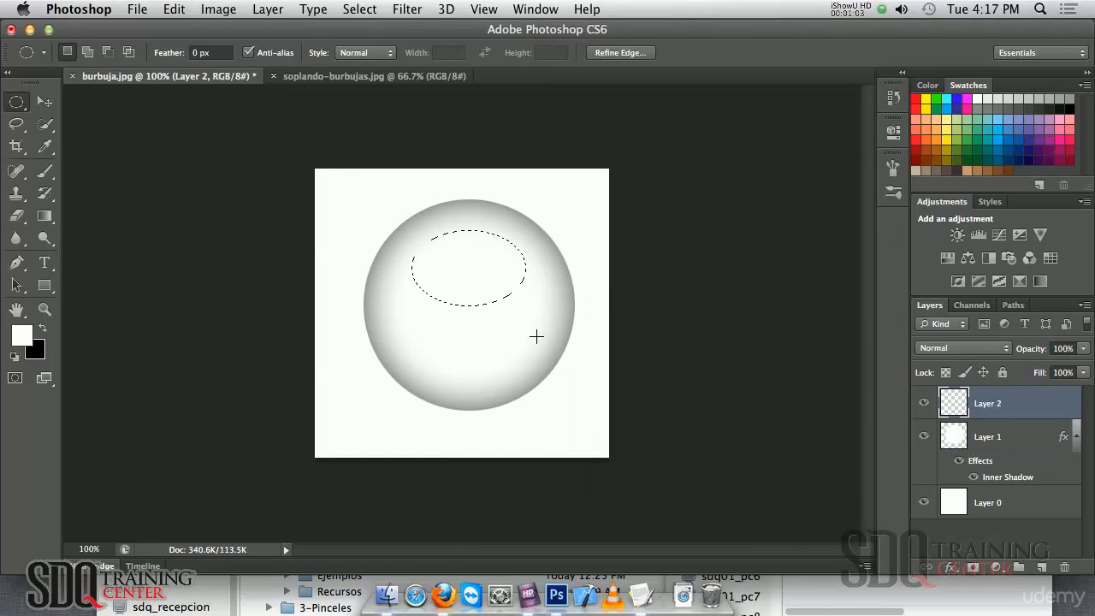
pyautogui.press('super+BackSpace')
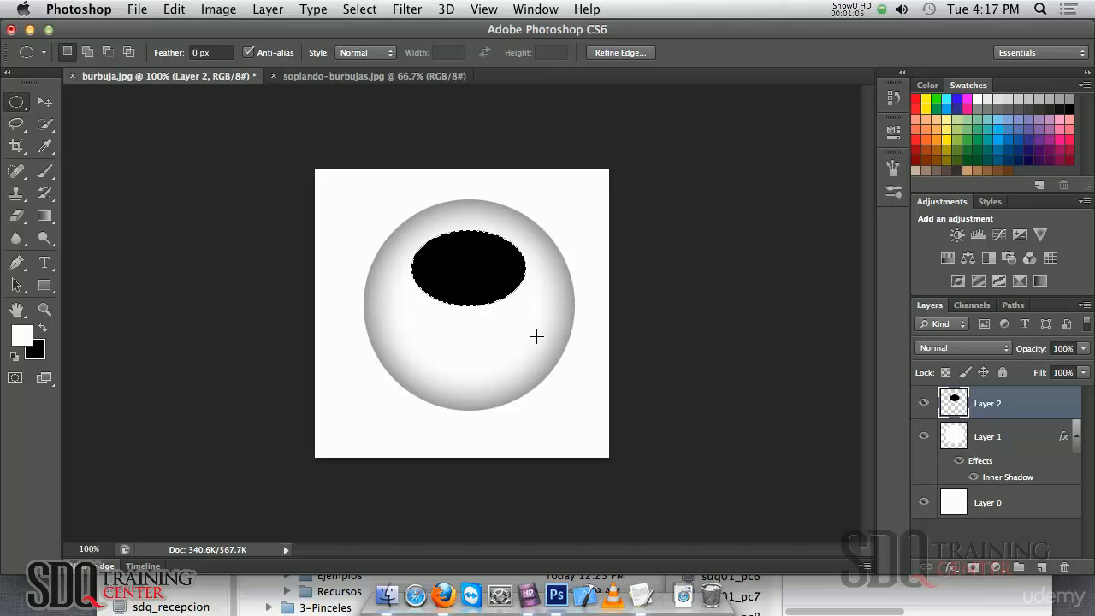
pyautogui.press('super+d')
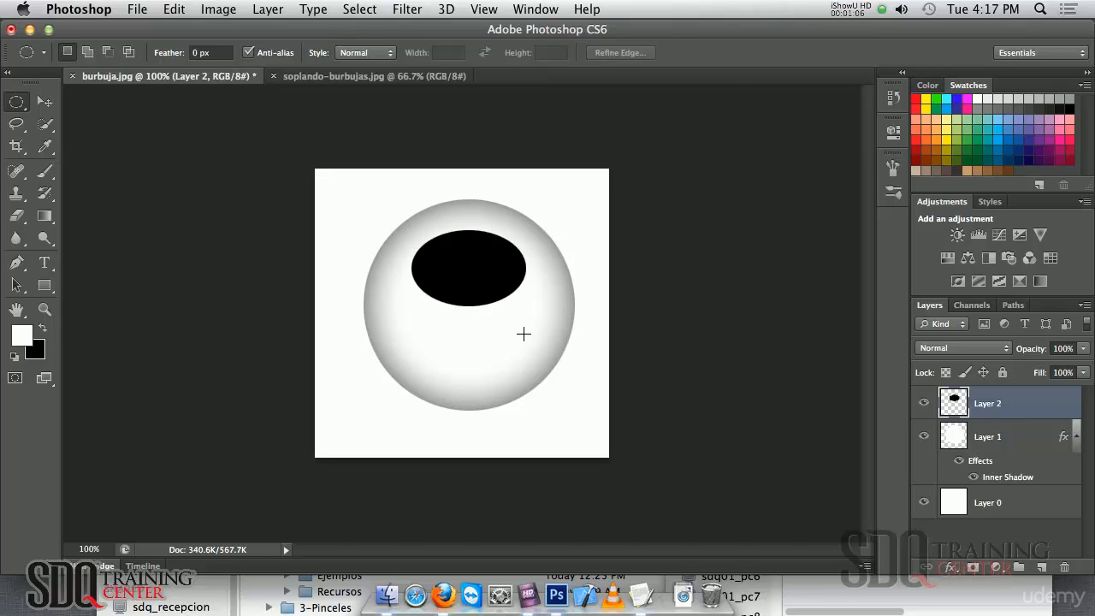
# - Add a layer mask to the black ellipse and fade out its lower part with a vertical gradient
pyautogui.click(972, 567)
pyautogui.click(47, 219)
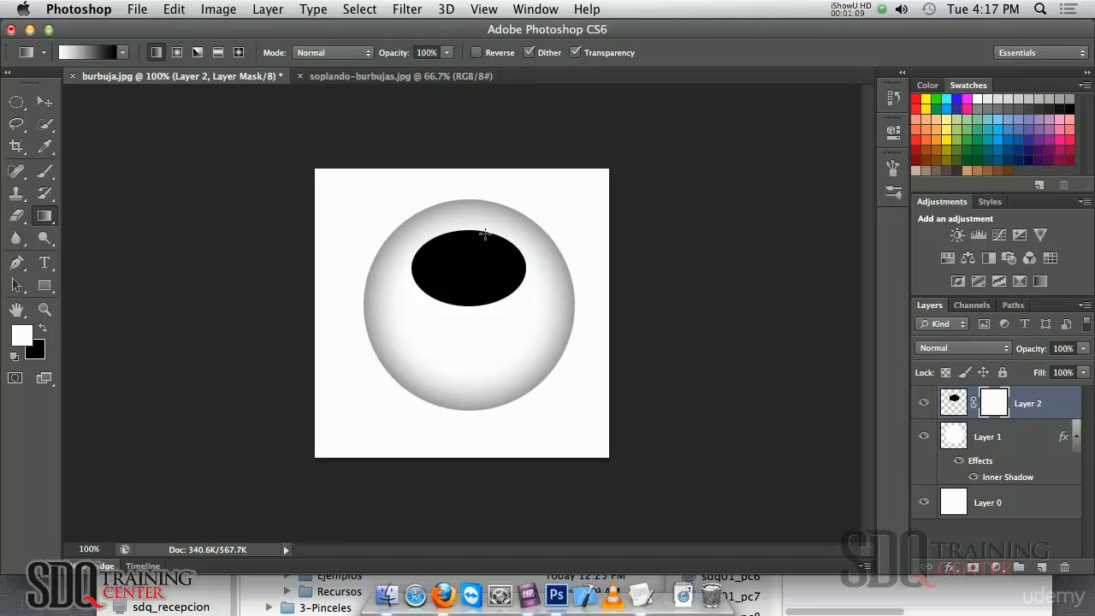
pyautogui.moveTo(469, 303); pyautogui.dragTo(463, 287)
# - Soften the black ellipse itself, not its mask, with a Gaussian Blur of 6.4 pixels
pyautogui.click(954, 402)
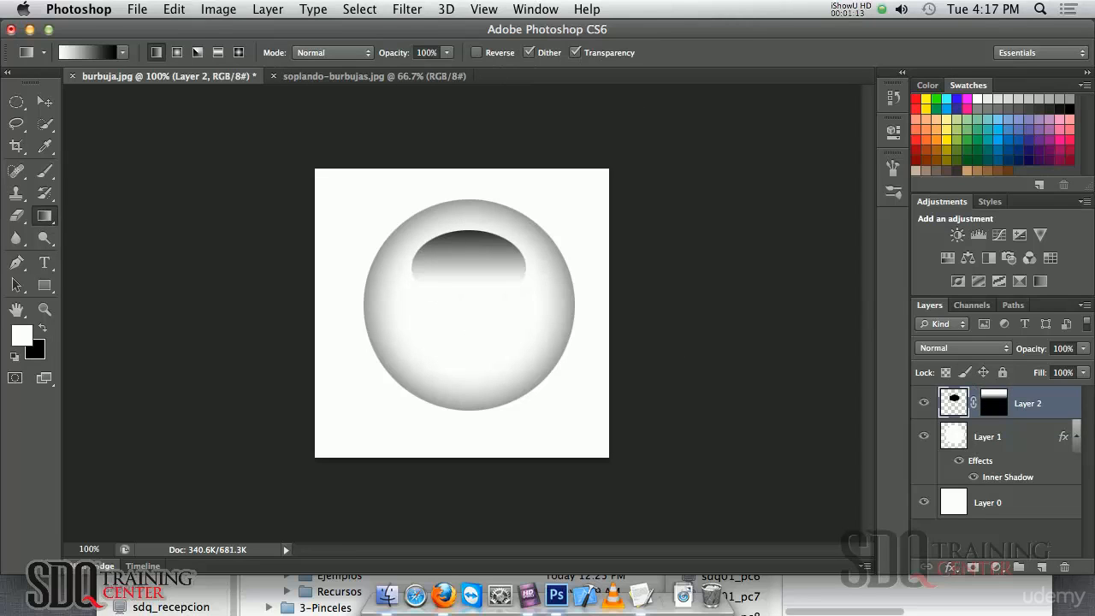
pyautogui.click(363, 12)
pyautogui.moveTo(407, 9)
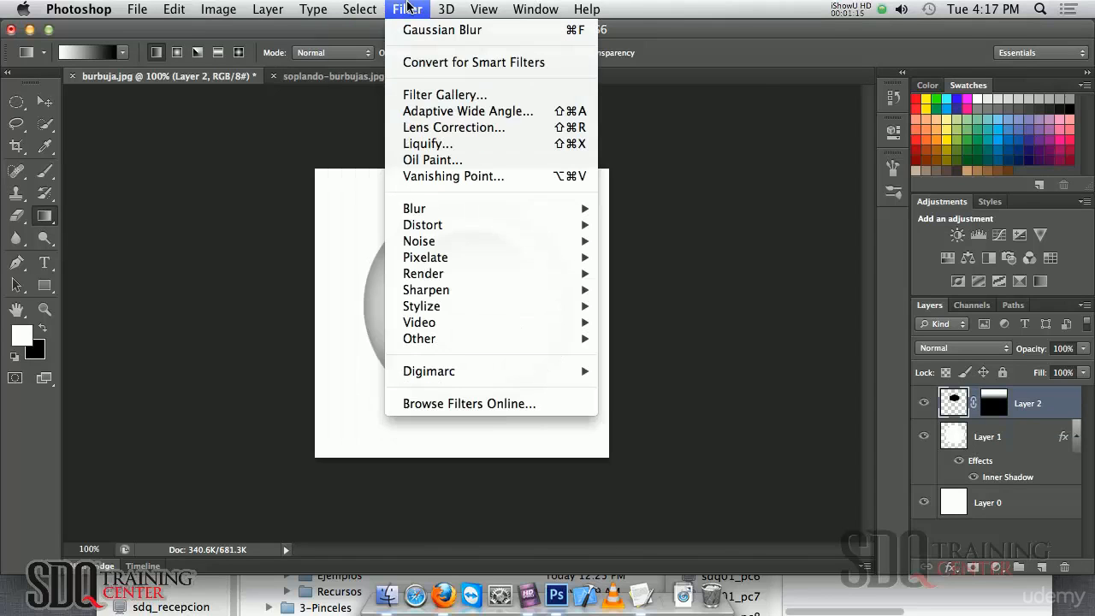
pyautogui.moveTo(431, 209)
pyautogui.click(660, 340)
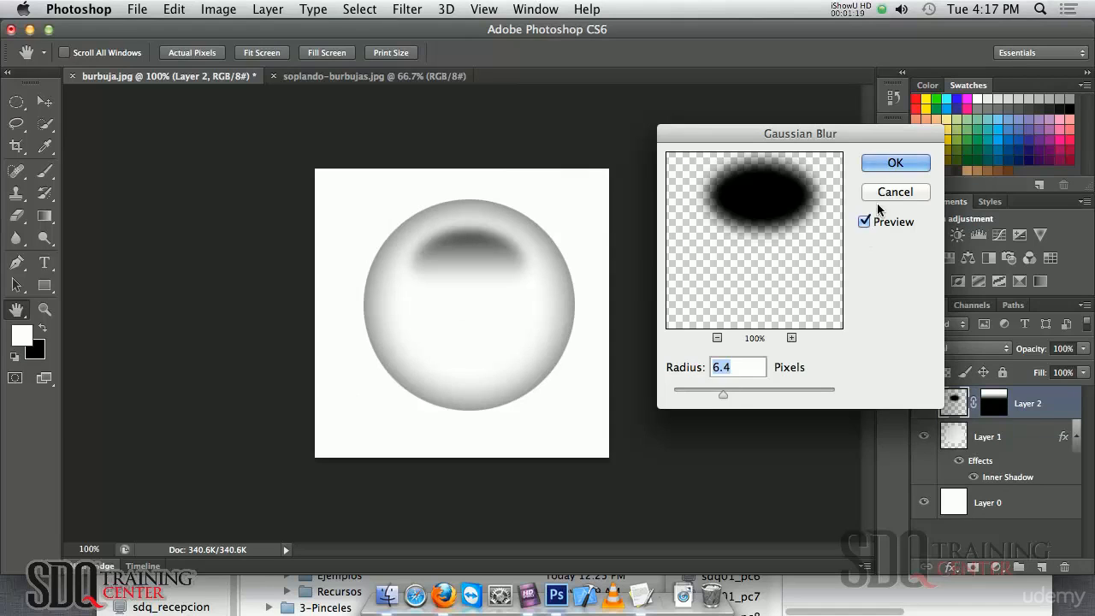
pyautogui.click(895, 162)
# - On a new layer, create a small black-filled circle in the lower middle of the bubble and deselect
pyautogui.press('super+shift+n')
pyautogui.press('Return')
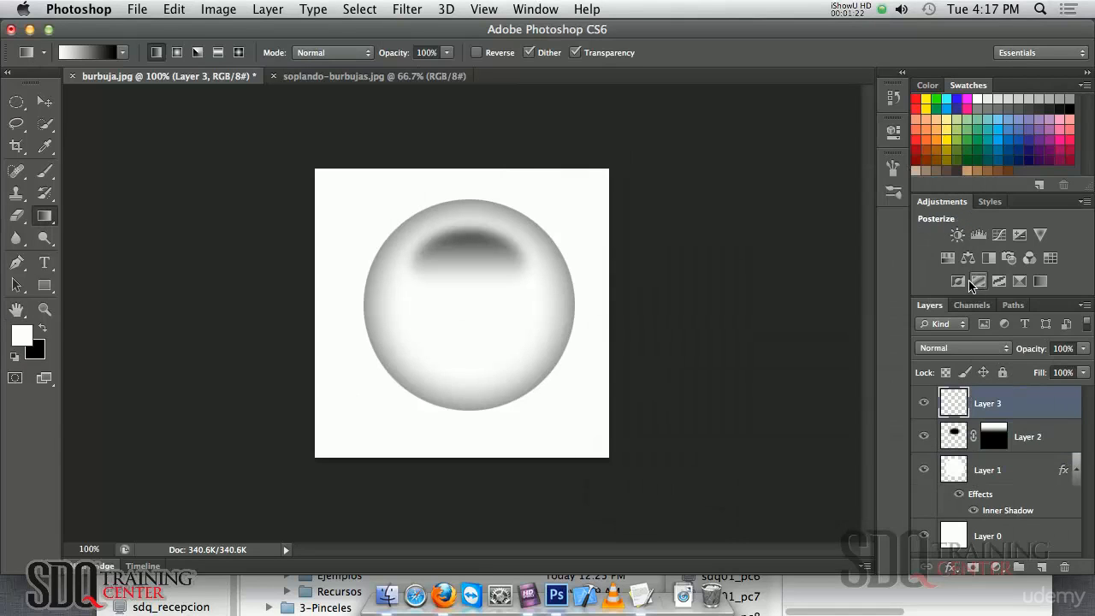
pyautogui.click(14, 103)
pyautogui.moveTo(466, 331); pyautogui.dragTo(494, 358)
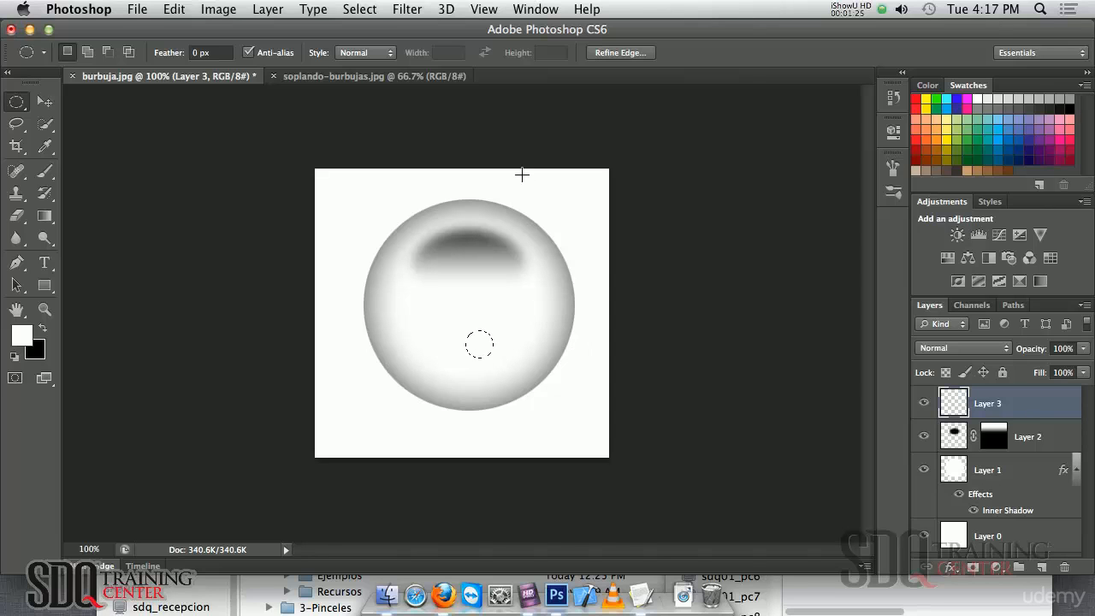
pyautogui.press('super+BackSpace')
pyautogui.press('super+d')
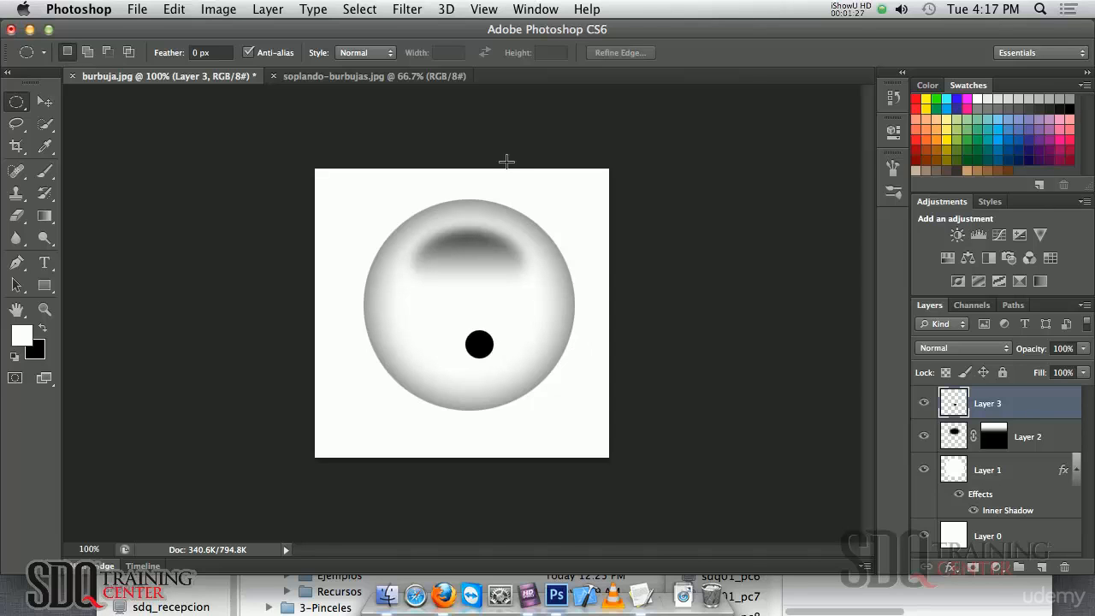
# - Blur the small black circle into a soft spot with Gaussian Blur, adjusting the radius
pyautogui.click(399, 10)
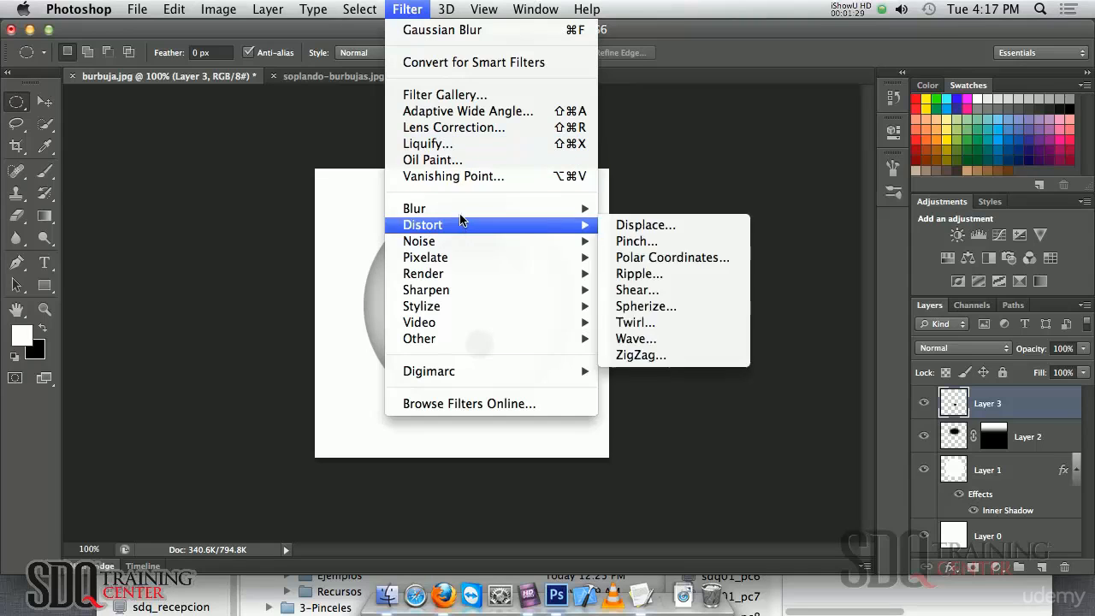
pyautogui.moveTo(462, 211)
pyautogui.click(693, 340)
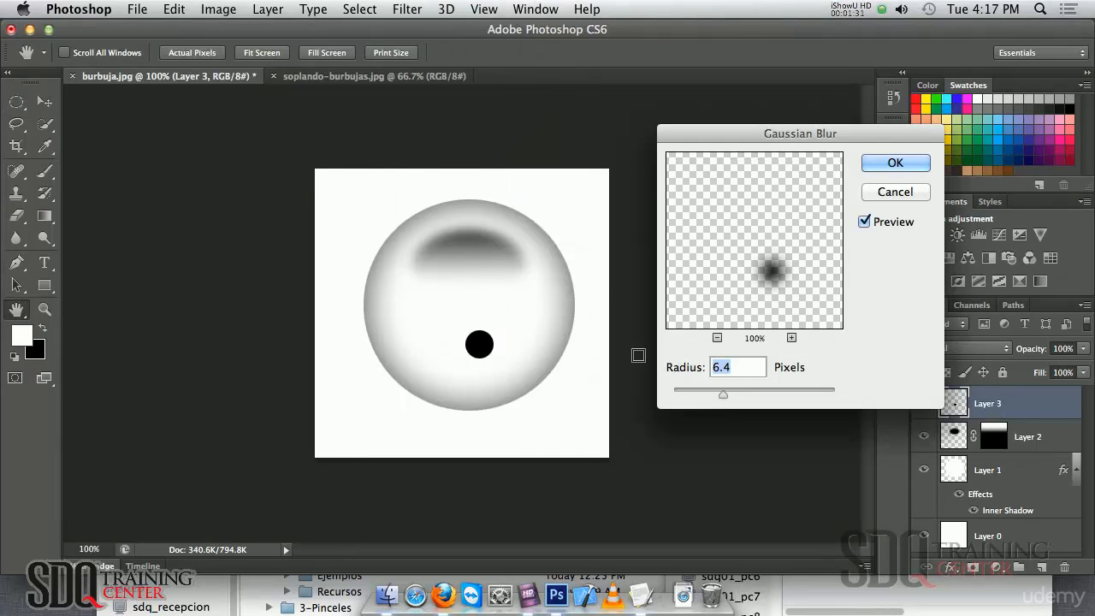
pyautogui.moveTo(741, 399); pyautogui.dragTo(741, 395)
pyautogui.click(895, 164)
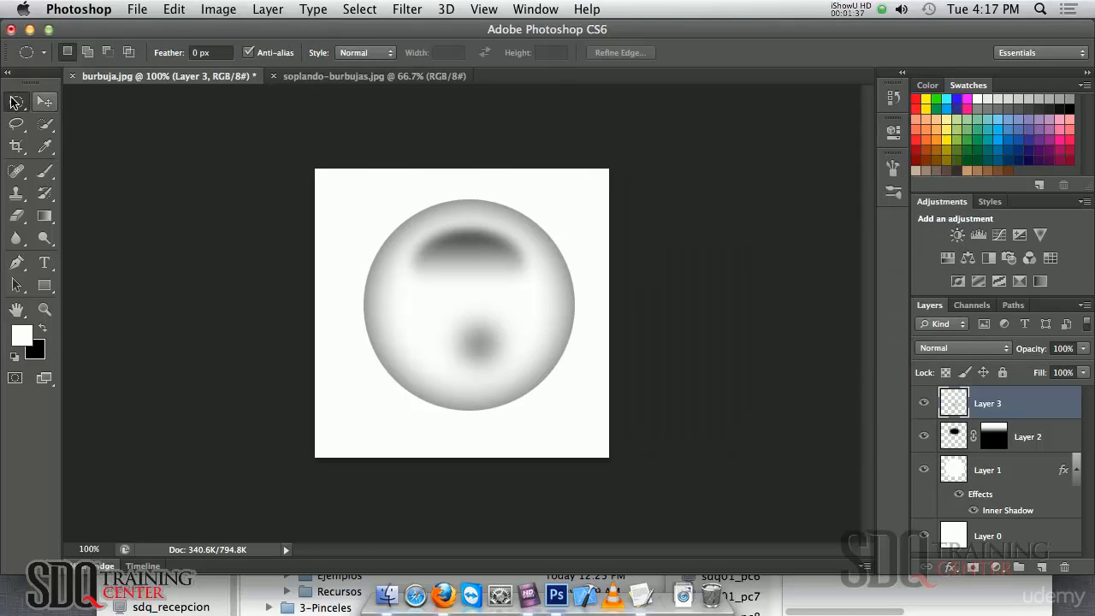
# - Move the blurred spot to the bubble's left side and place a copy near the lower edge, widened to about 204%
pyautogui.click(44, 102)
pyautogui.moveTo(491, 344); pyautogui.dragTo(559, 352)
pyautogui.press('super+t')
# - Warp the widened spot so that it curves along the bubble's lower edge
pyautogui.rightClick(496, 354)
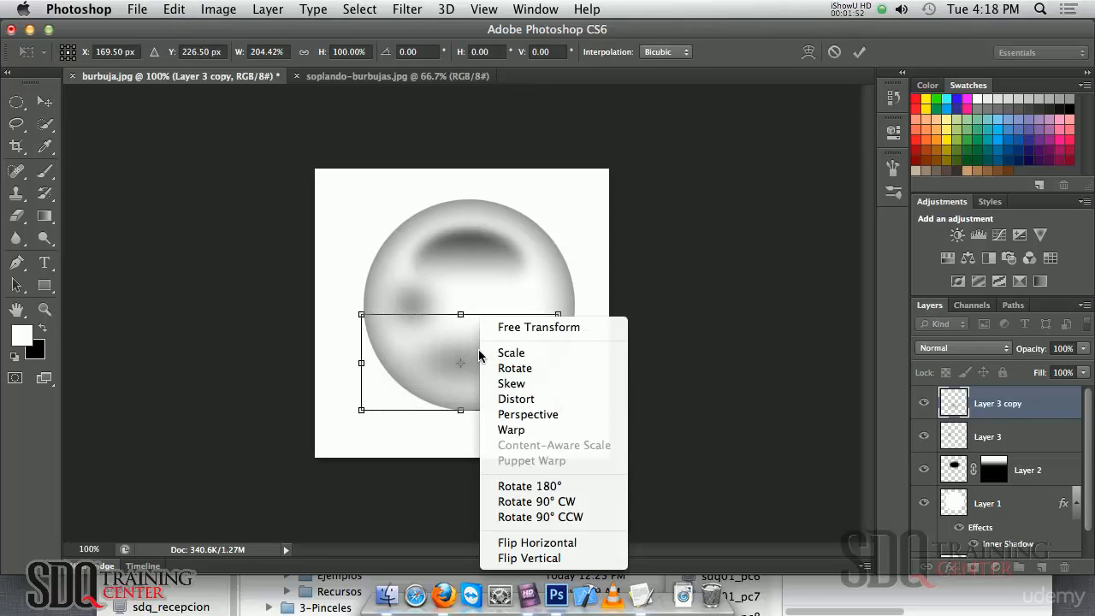
pyautogui.click(515, 431)
pyautogui.moveTo(478, 372); pyautogui.dragTo(478, 388)
pyautogui.moveTo(464, 333)
pyautogui.mouseDown()
pyautogui.moveTo(469, 389)
pyautogui.moveTo(471, 347)
pyautogui.mouseUp()
pyautogui.moveTo(536, 356)
pyautogui.mouseDown()
pyautogui.moveTo(560, 328)
pyautogui.moveTo(526, 364)
pyautogui.mouseUp()
pyautogui.press('Return')
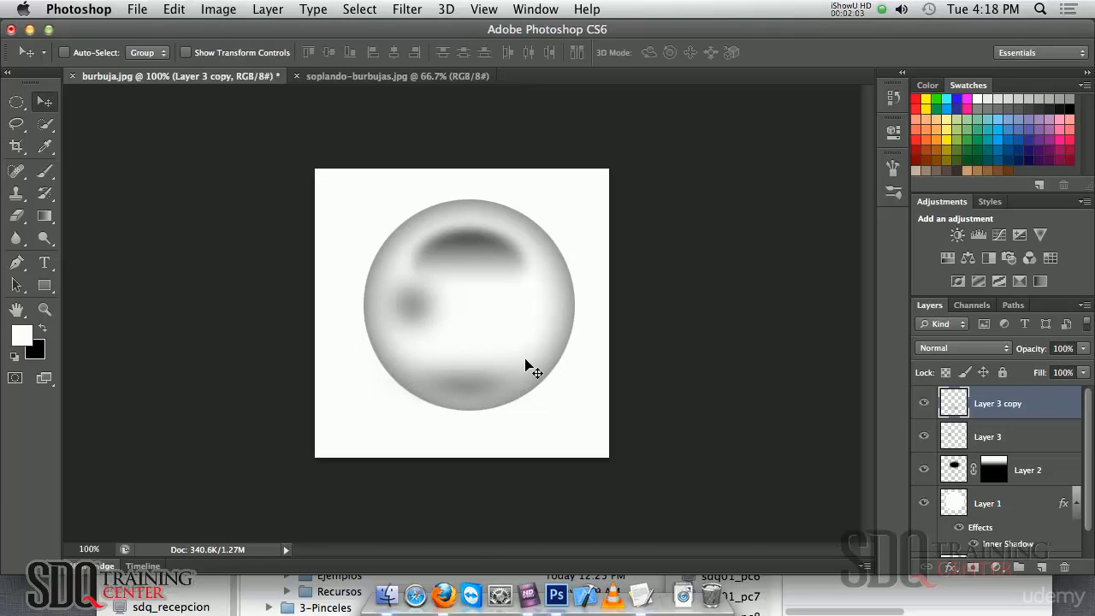
# - Rotate the faded ellipse highlight on Layer 2 about 45° clockwise and fit it against the bubble's upper-right edge
pyautogui.click(493, 248)
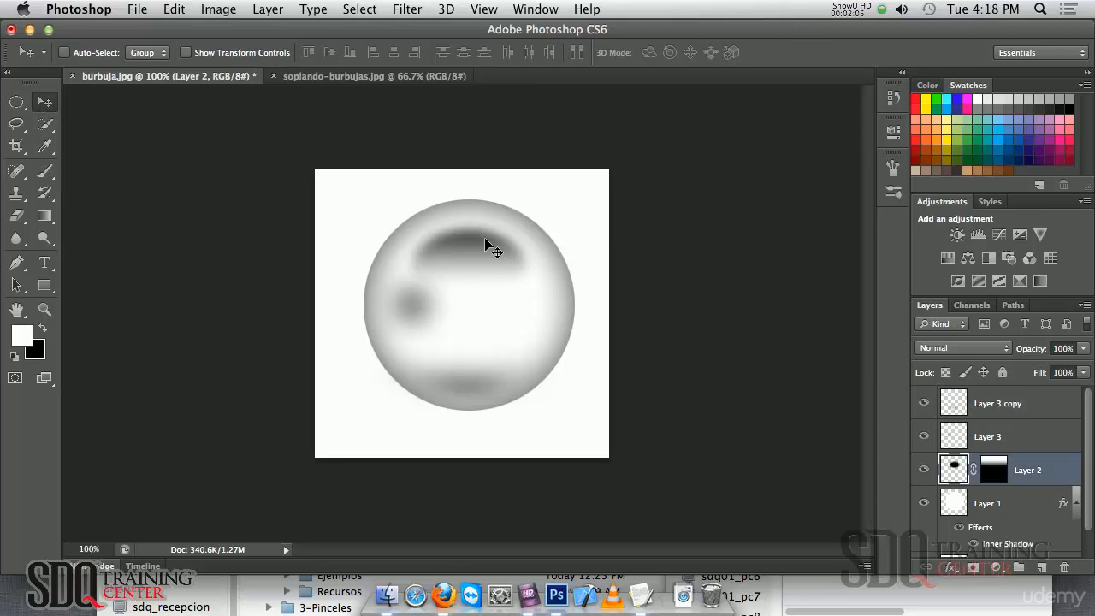
pyautogui.moveTo(469, 246)
pyautogui.mouseDown()
pyautogui.moveTo(492, 248)
pyautogui.moveTo(485, 260)
pyautogui.mouseUp()
pyautogui.hotkey('ctrl', 't')
pyautogui.moveTo(567, 214); pyautogui.dragTo(602, 253)
pyautogui.moveTo(512, 279); pyautogui.dragTo(531, 270)
pyautogui.moveTo(647, 254); pyautogui.dragTo(634, 288)
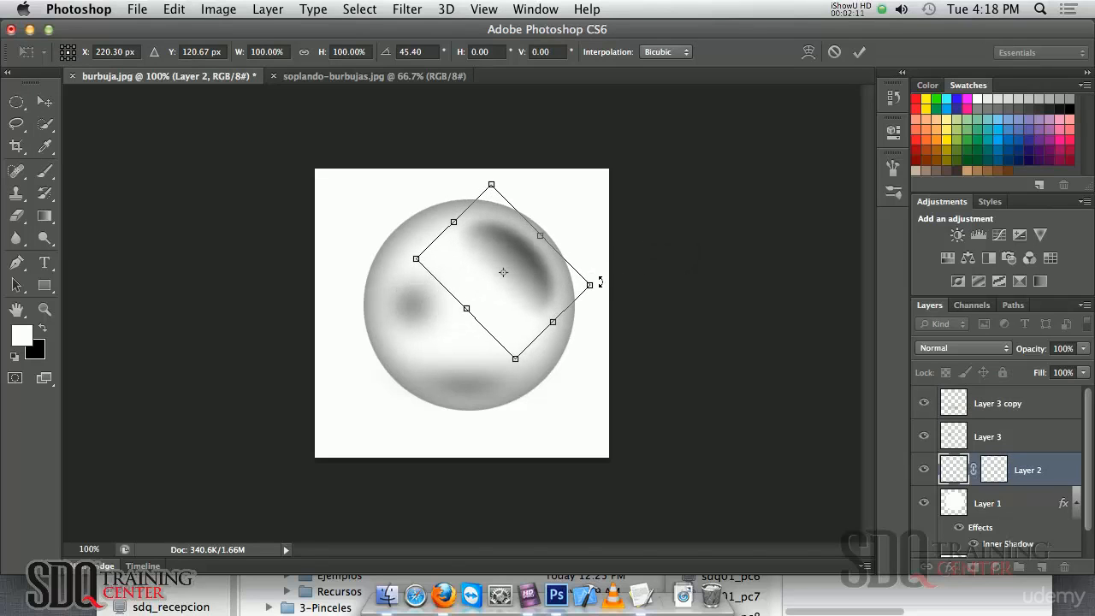
pyautogui.moveTo(548, 290); pyautogui.dragTo(561, 289)
pyautogui.press('Return')
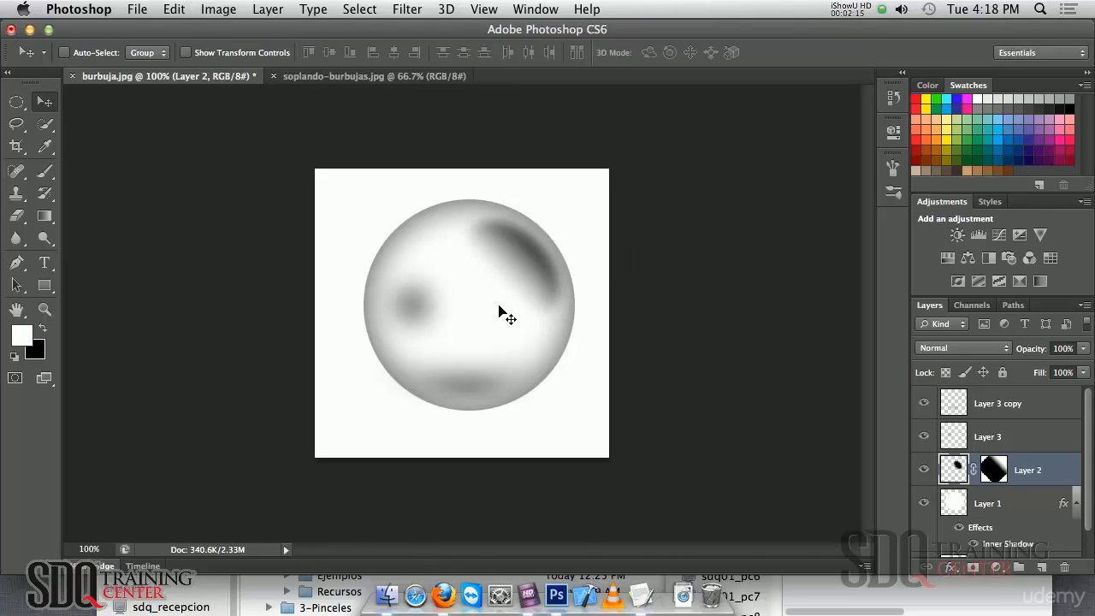
# - Duplicate the left blurred spot to the bubble's centre and scale the copy to about 134%
pyautogui.keyDown('ctrl'); pyautogui.click(409, 310); pyautogui.keyUp('ctrl')
pyautogui.moveTo(430, 310); pyautogui.dragTo(481, 307)
pyautogui.hotkey('ctrl', 't')
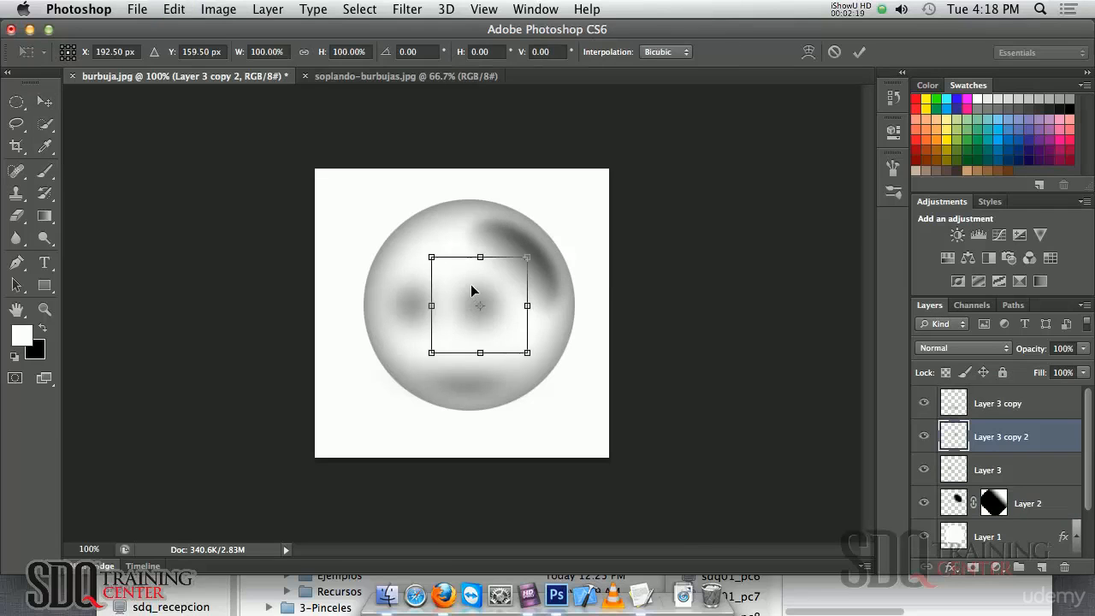
pyautogui.moveTo(530, 256); pyautogui.dragTo(551, 247)
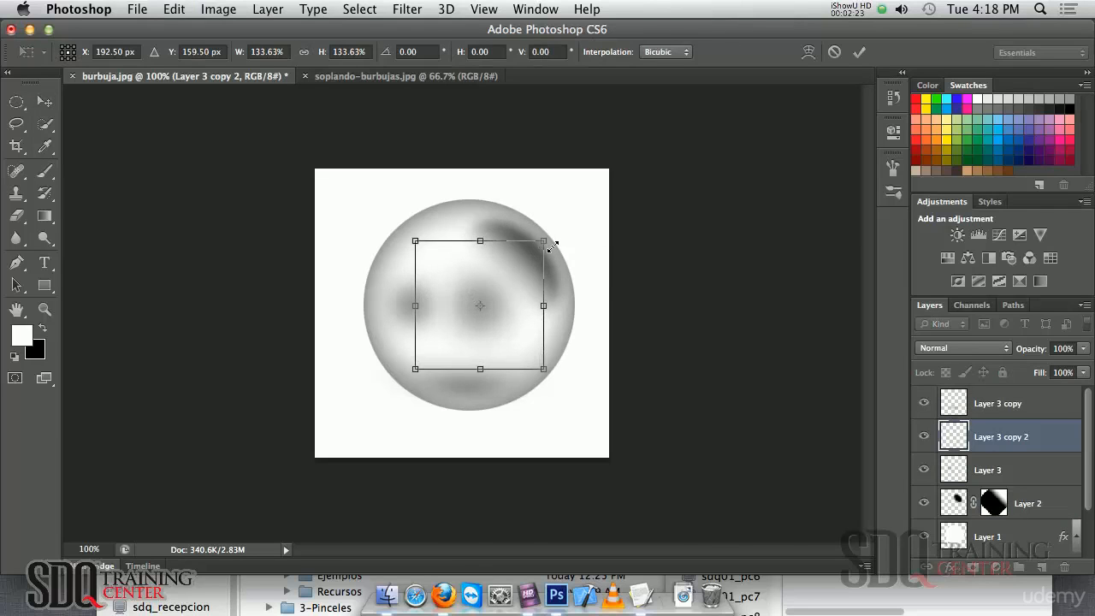
pyautogui.press('Return')
# - Move the enlarged spot to the upper left of the bubble and warp it to follow the curved edge
pyautogui.keyDown('alt'); pyautogui.click(495, 329); pyautogui.keyUp('alt')
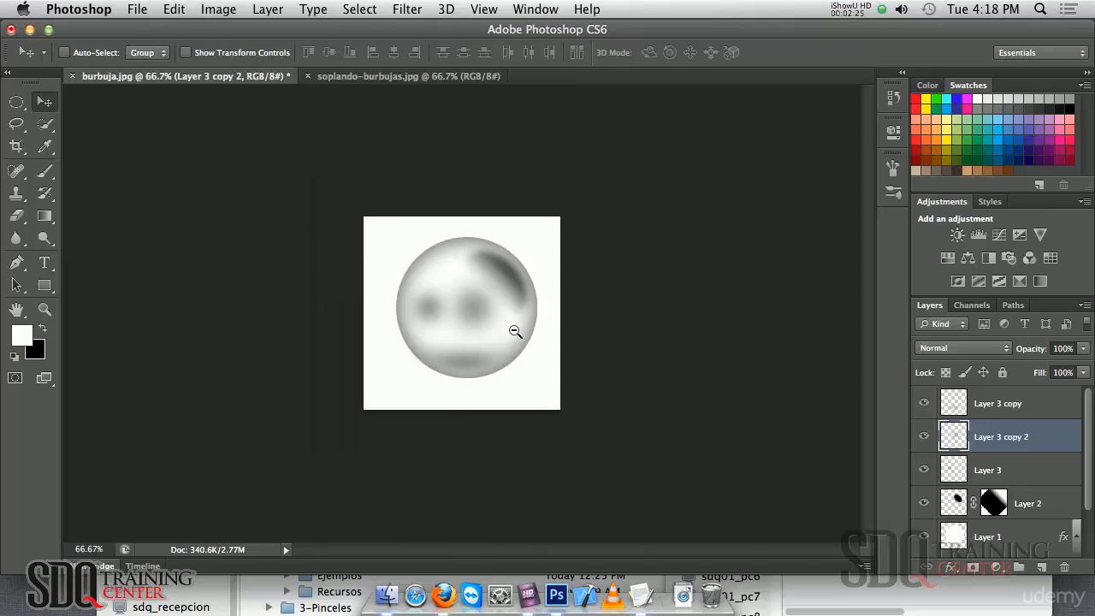
pyautogui.keyDown('alt'); pyautogui.click(514, 330); pyautogui.keyUp('alt')
pyautogui.moveTo(491, 319); pyautogui.dragTo(502, 297)
pyautogui.press('super+t')
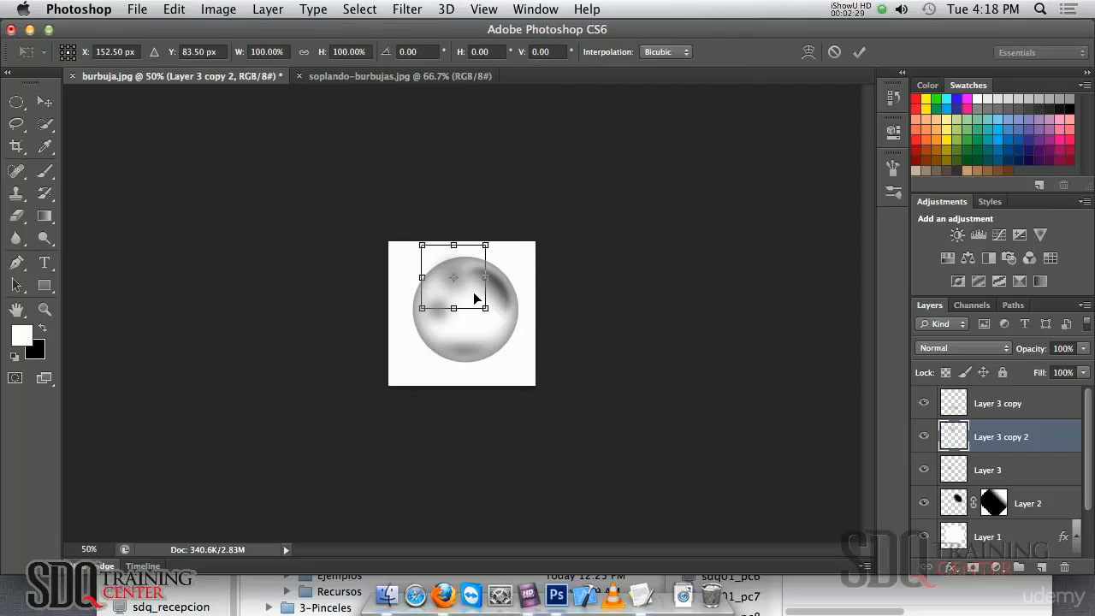
pyautogui.rightClick(475, 295)
pyautogui.click(517, 404)
pyautogui.moveTo(450, 311); pyautogui.dragTo(485, 248)
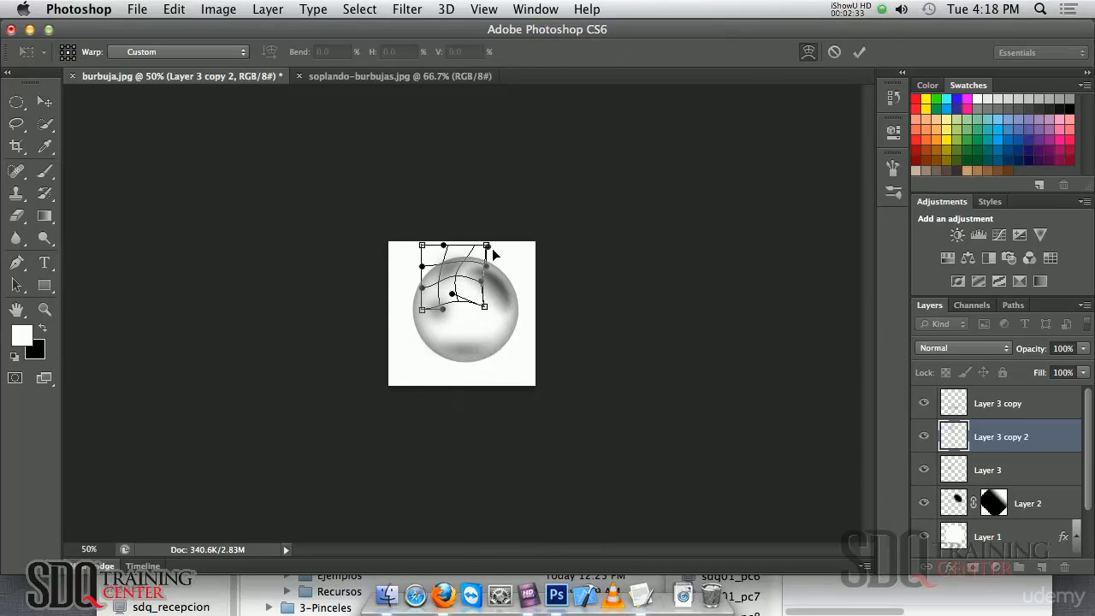
pyautogui.moveTo(444, 286); pyautogui.dragTo(426, 289)
pyautogui.press('Return')
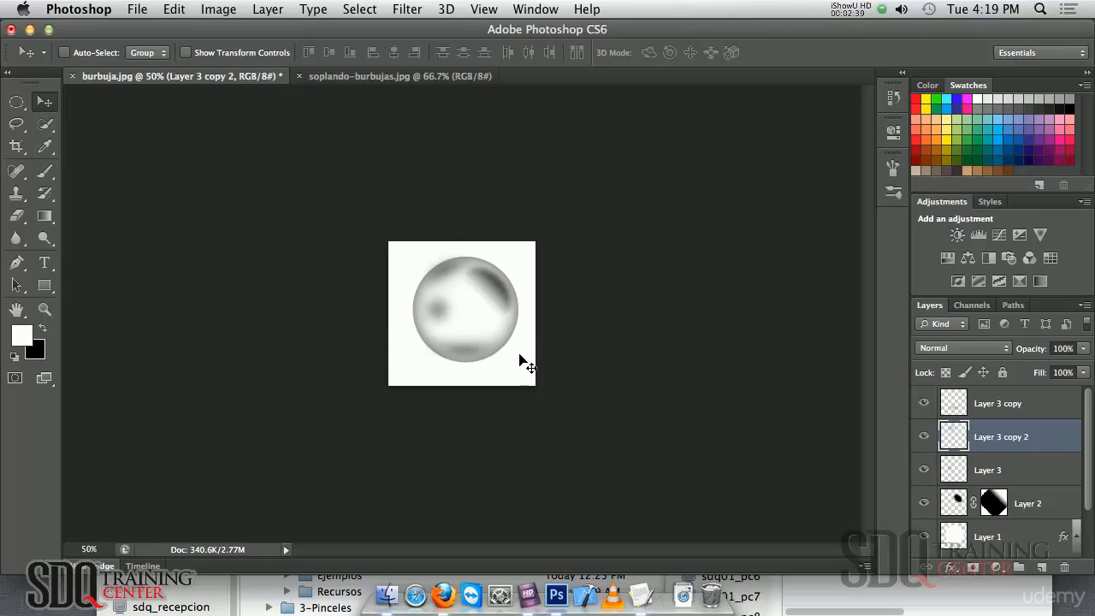
pyautogui.press('super+plus')
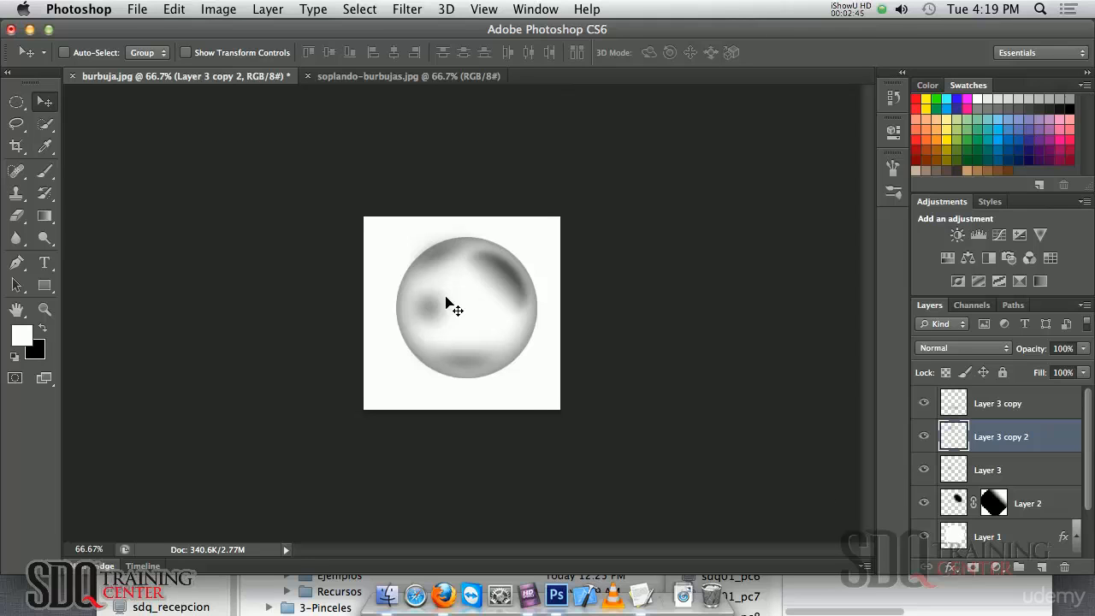
# - Define the shaded bubble artwork in burbuja.jpg as a brush preset named Burbuja
pyautogui.click(176, 10)
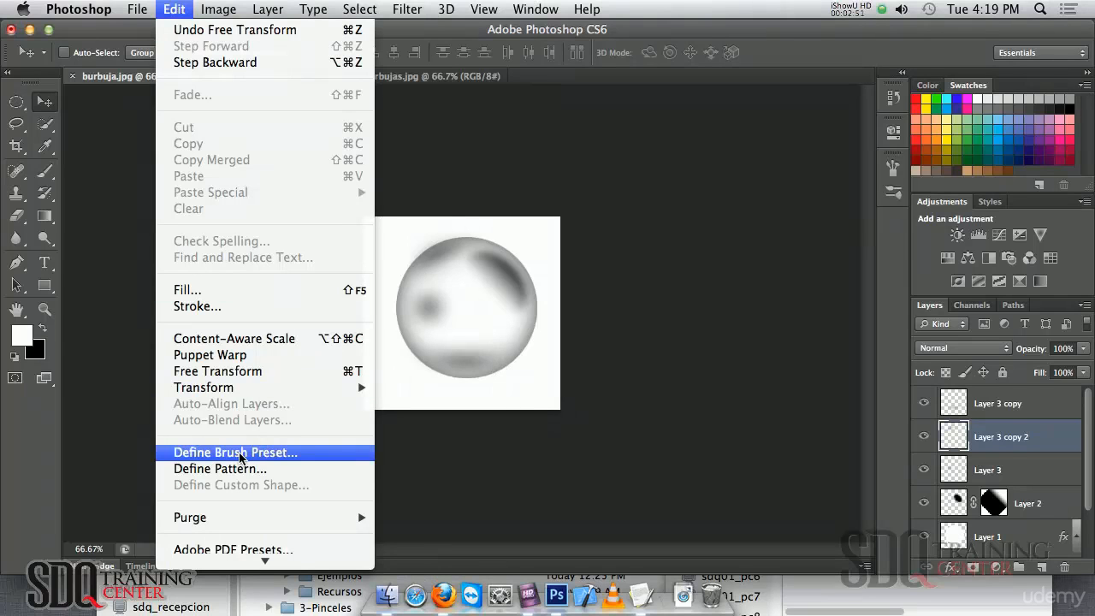
pyautogui.click(306, 462)
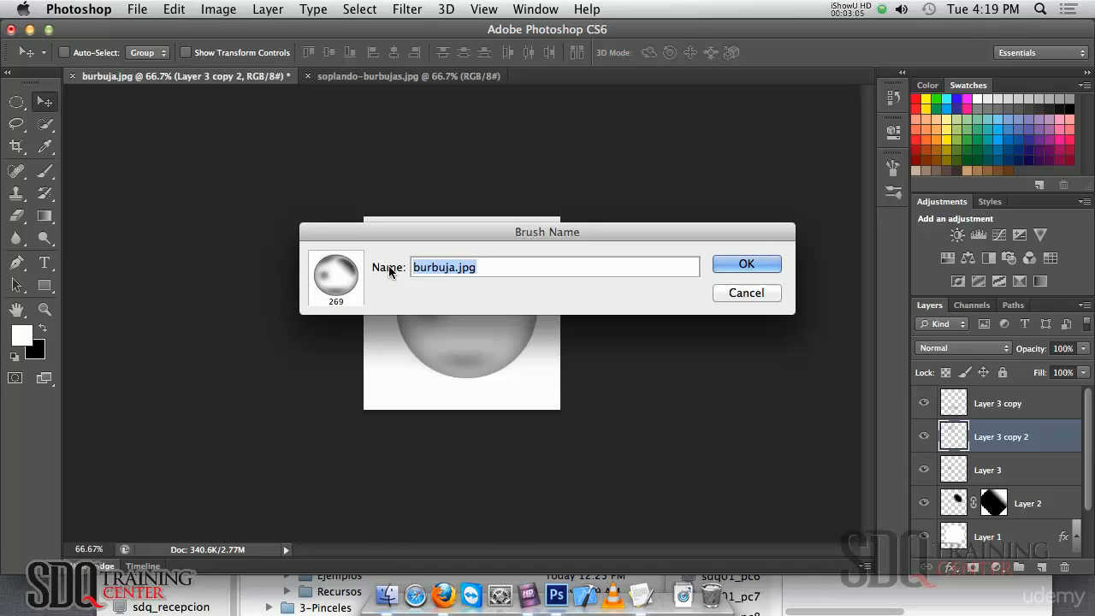
pyautogui.write('Bu')
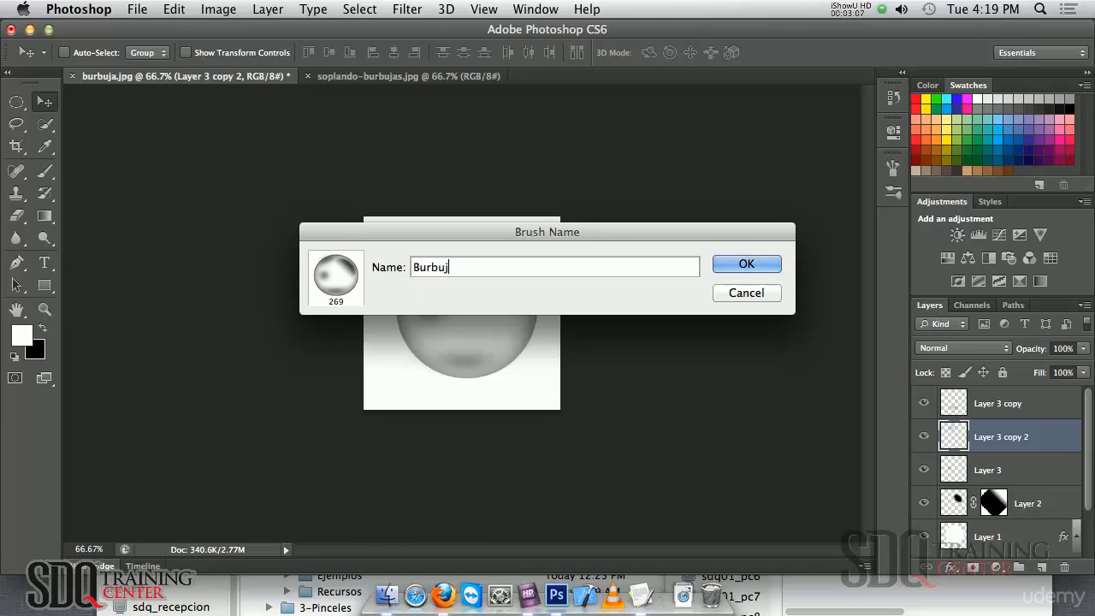
pyautogui.click(746, 264)
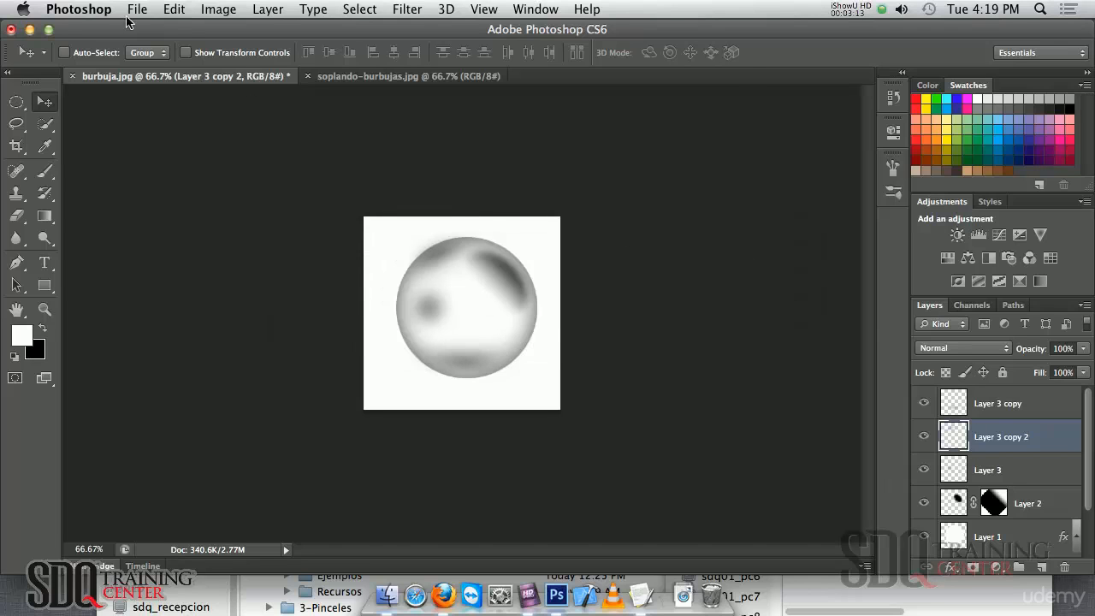
# - Look through the end of the brush preset list for the newly defined bubble brush
pyautogui.click(45, 171)
pyautogui.click(88, 55)
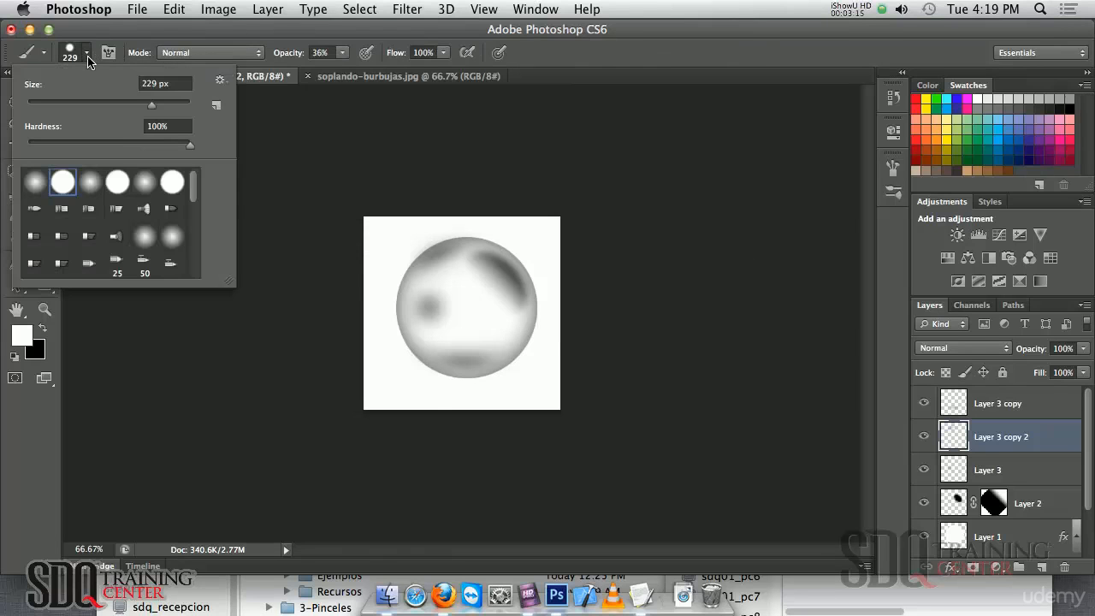
pyautogui.moveTo(194, 182); pyautogui.dragTo(185, 269)
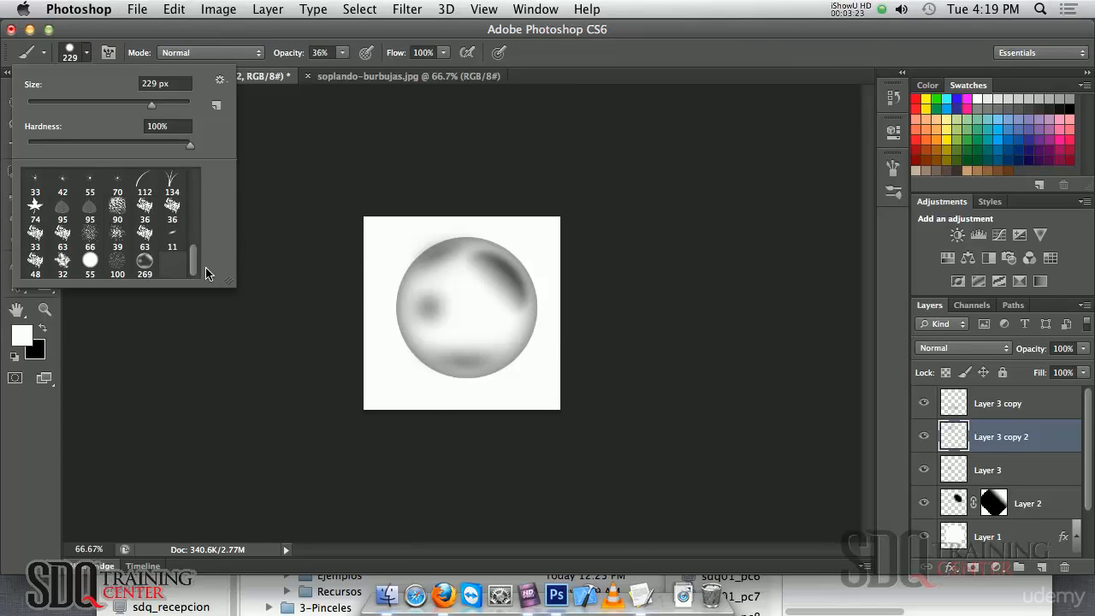
pyautogui.click(343, 179)
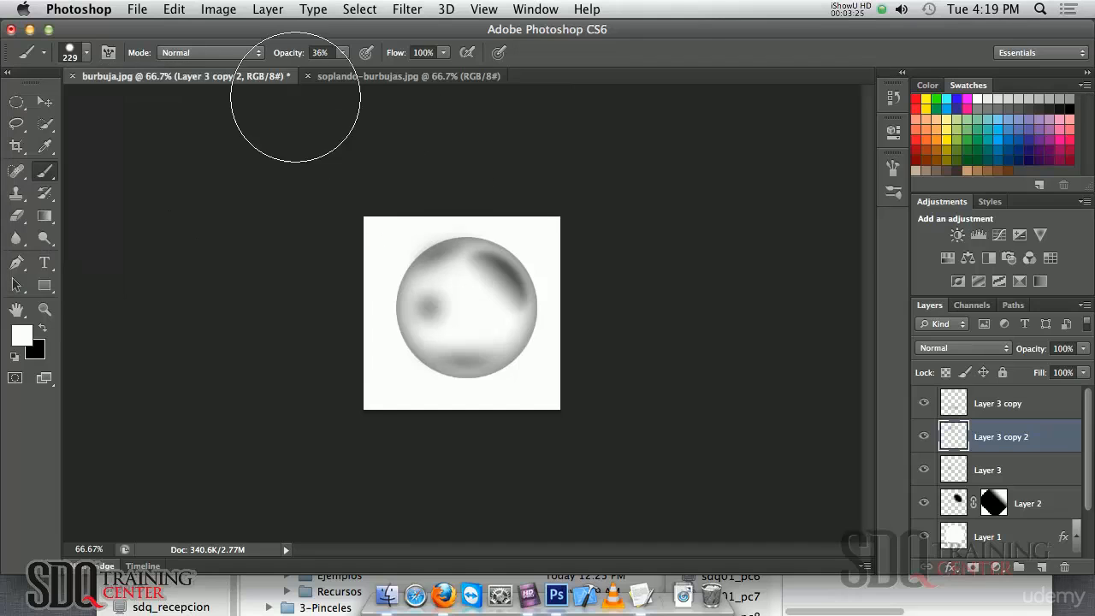
# - Switch to soplando-burbujas.jpg and set the foreground color to bright red for the Brush tool
pyautogui.click(359, 79)
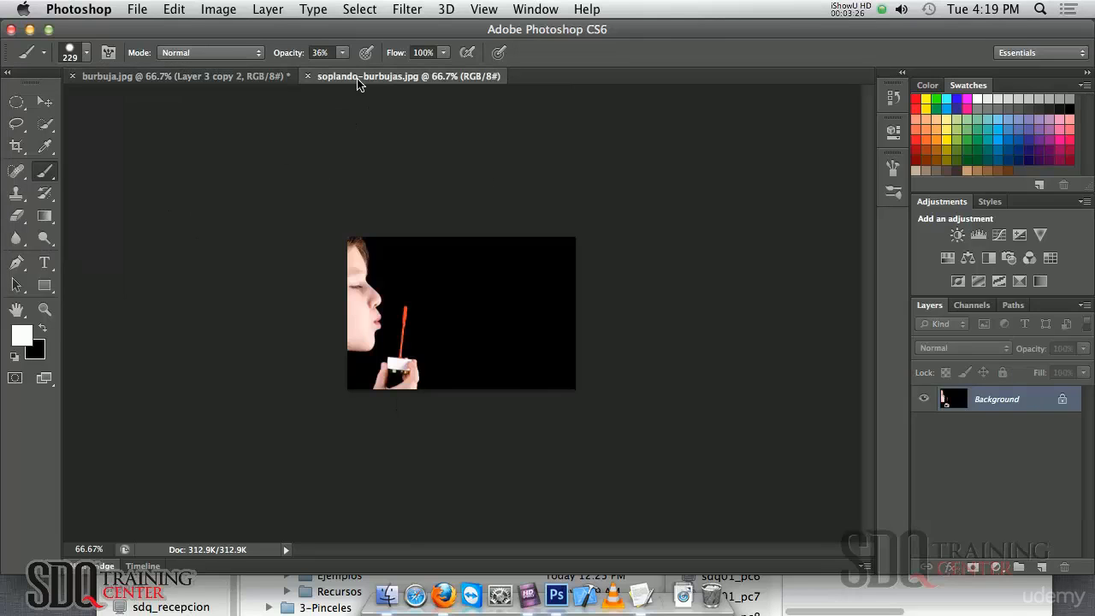
pyautogui.click(24, 340)
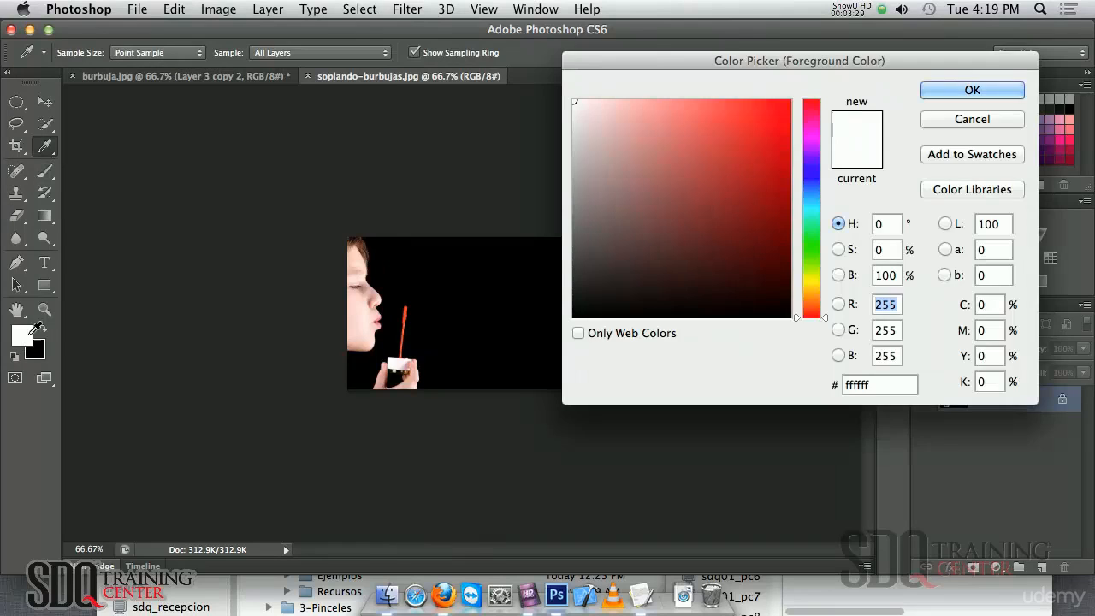
pyautogui.click(776, 103)
pyautogui.click(947, 92)
pyautogui.press('b')
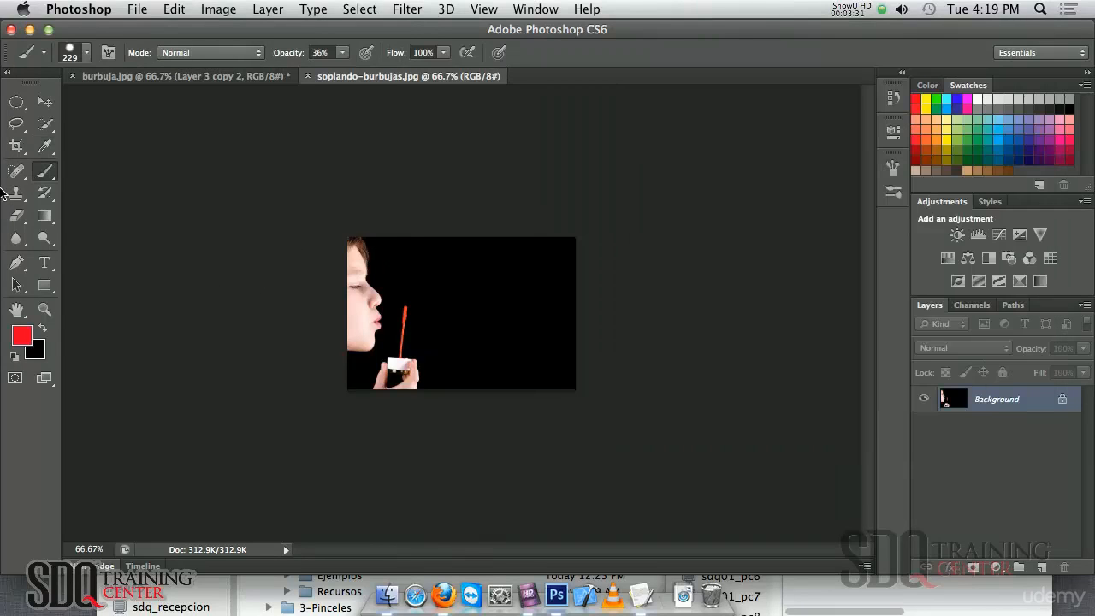
# - Choose the 269 px bubble brush, try a red stamp on the photo's black area, and undo it
pyautogui.click(85, 53)
pyautogui.moveTo(196, 187); pyautogui.dragTo(193, 308)
pyautogui.click(144, 261)
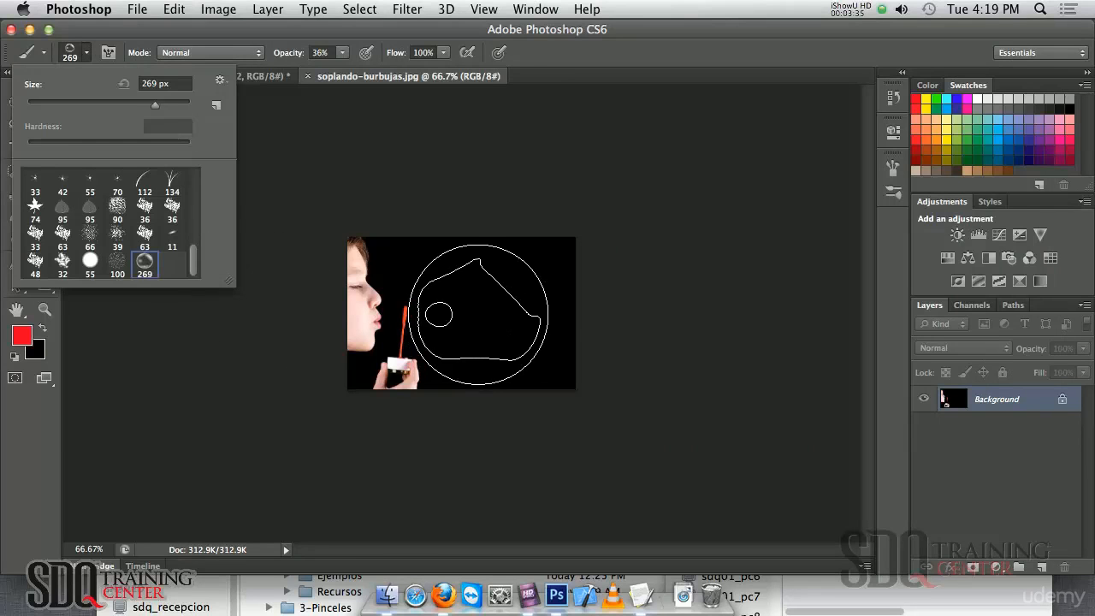
pyautogui.click(478, 315)
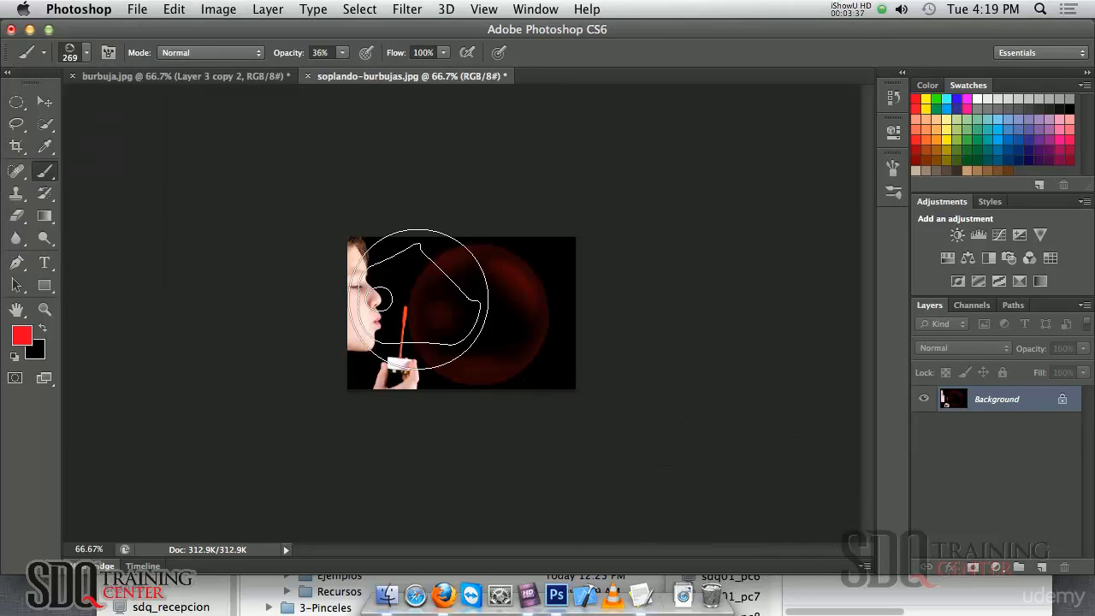
pyautogui.click(248, 76)
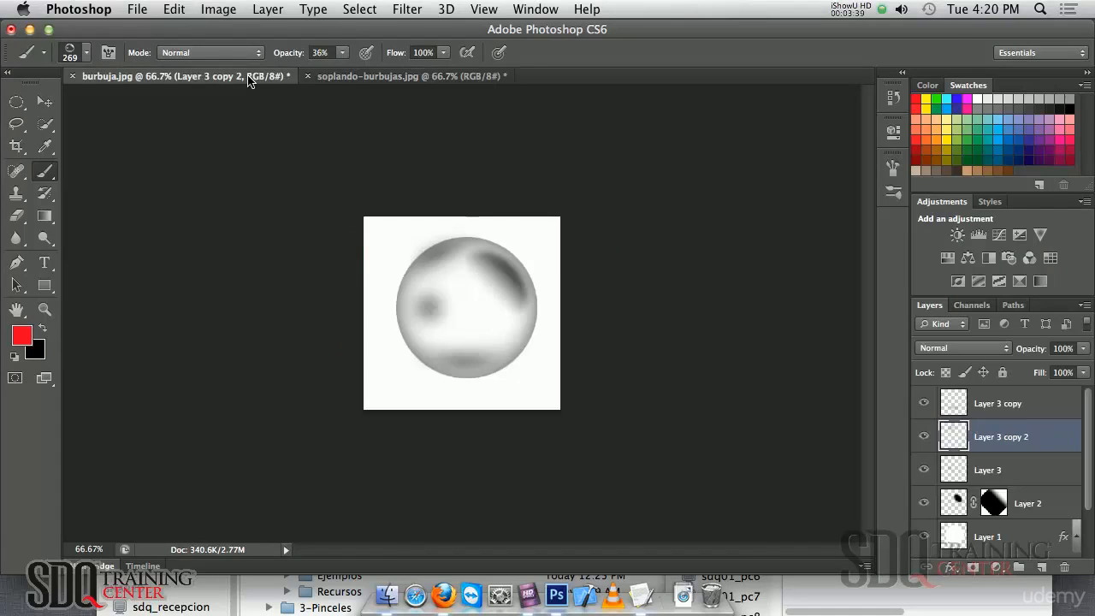
pyautogui.click(360, 76)
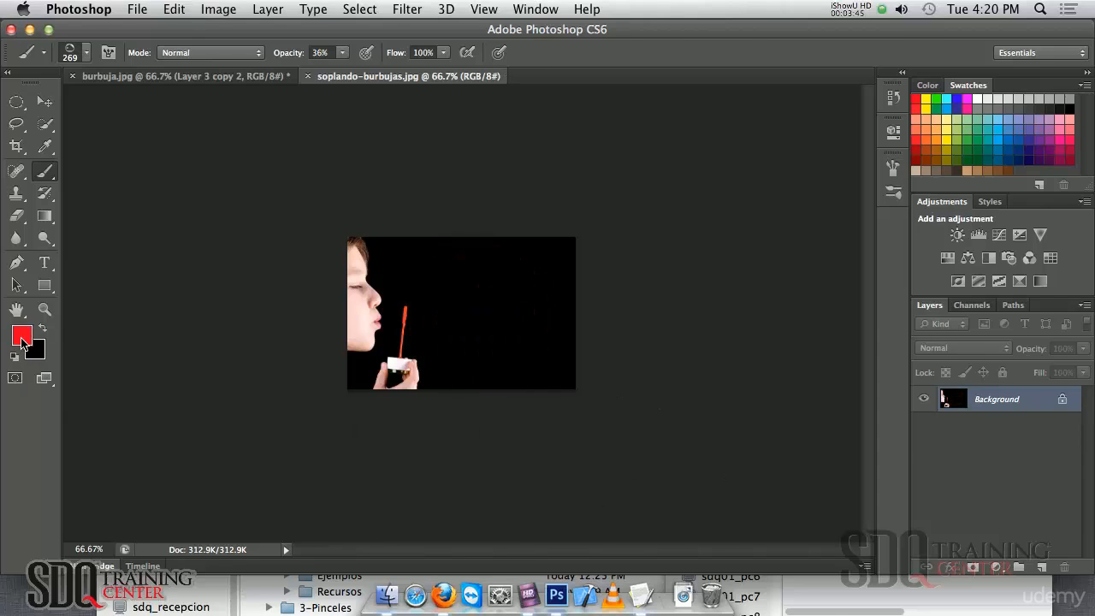
# - Set the foreground color to green (3bc81a)
pyautogui.click(21, 337)
pyautogui.click(810, 251)
pyautogui.click(762, 146)
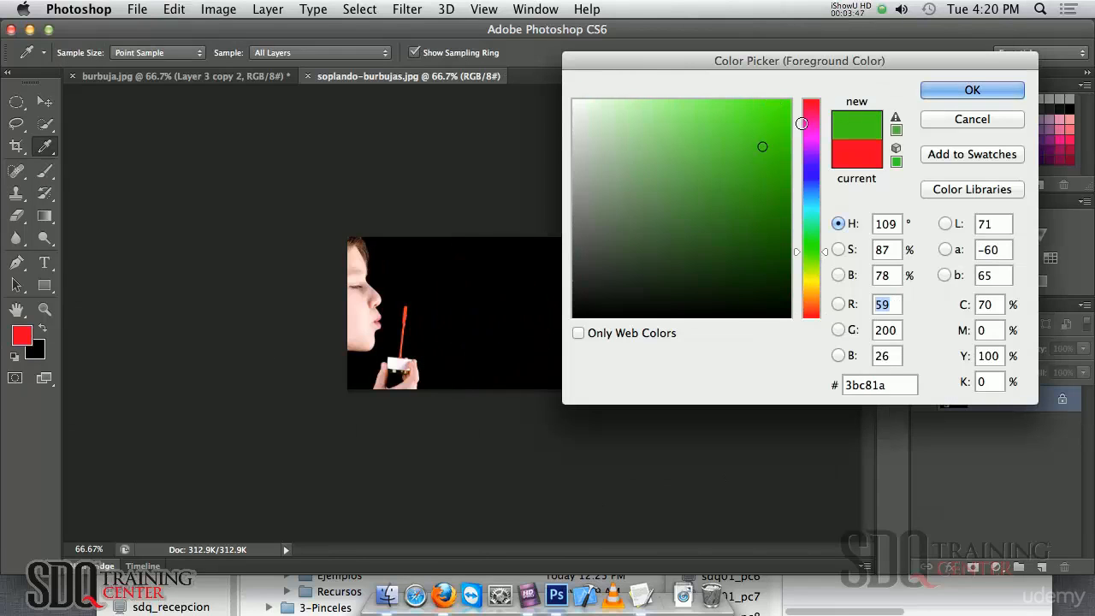
pyautogui.click(950, 91)
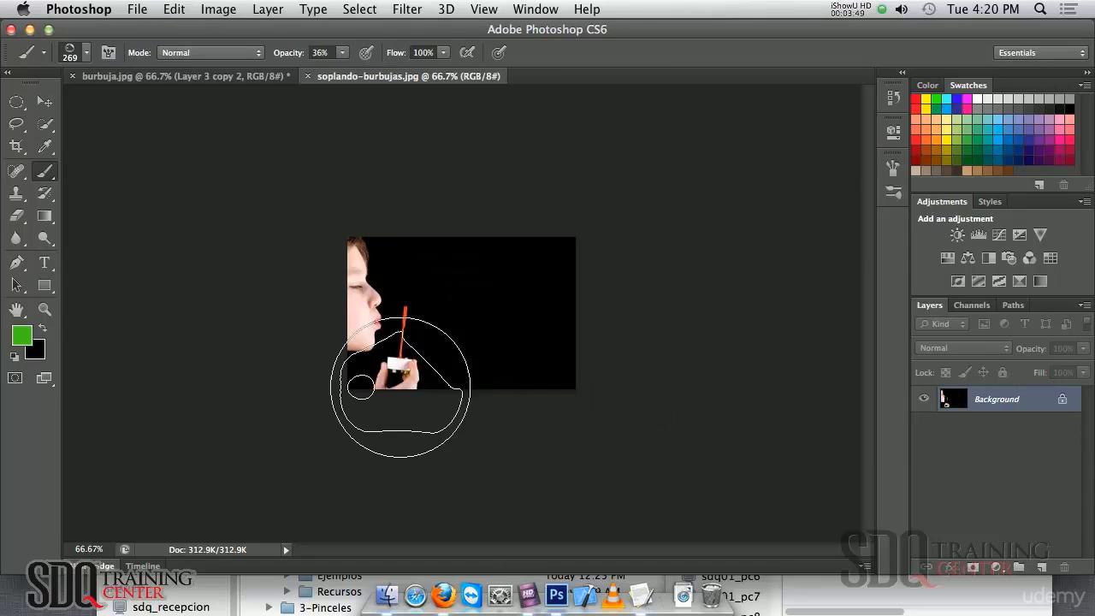
# - Set the foreground color to white and try single bubble stamps on the black area, undoing each one
pyautogui.click(24, 341)
pyautogui.click(574, 101)
pyautogui.click(985, 93)
pyautogui.click(494, 305)
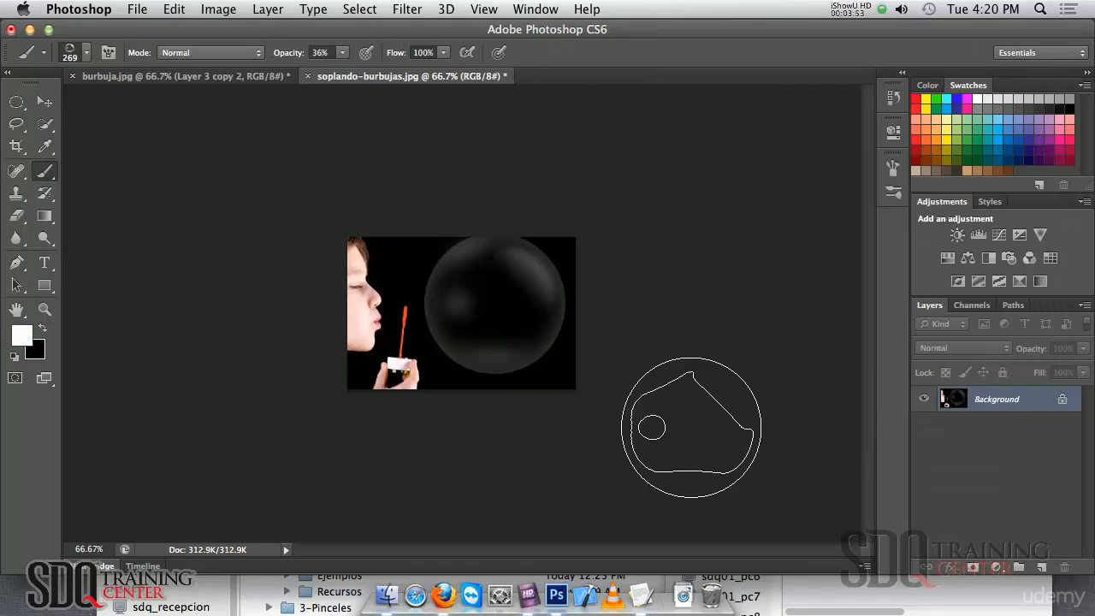
pyautogui.press('super+z')
pyautogui.click(504, 323)
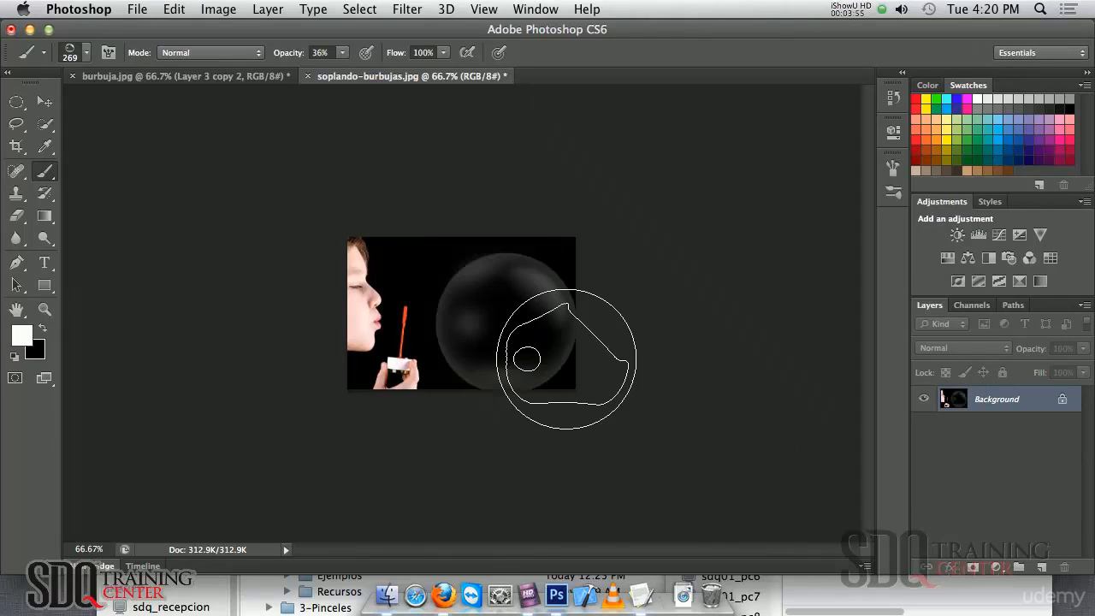
pyautogui.press('super+z')
# - Set the brush opacity to 100% and try one full-size bubble stamp on the photo, undoing it
pyautogui.click(343, 53)
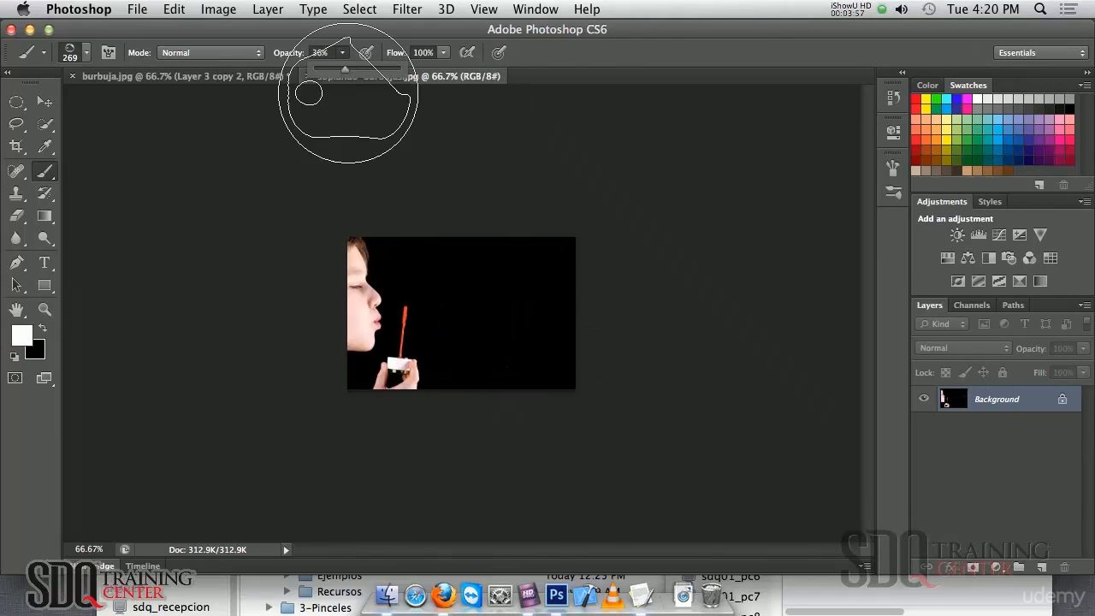
pyautogui.press('0')
pyautogui.click(476, 310)
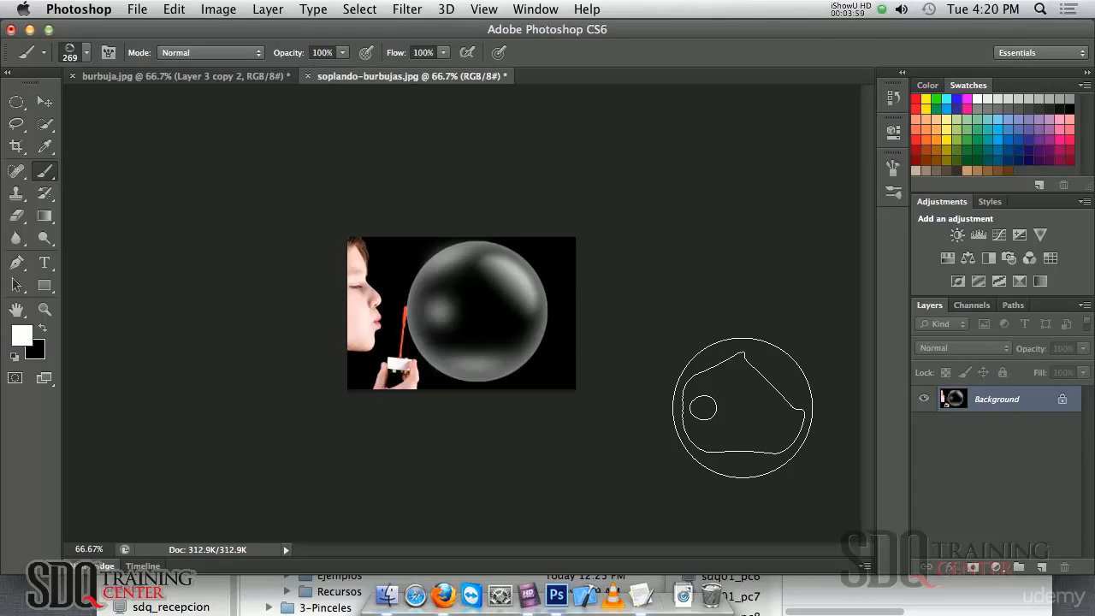
pyautogui.press('super+z')
# - Reduce the bubble brush size to 76 px and try one small stamp beside the boy's face, undoing it
pyautogui.rightClick(469, 293)
pyautogui.click(544, 336)
pyautogui.press('Return')
pyautogui.click(444, 295)
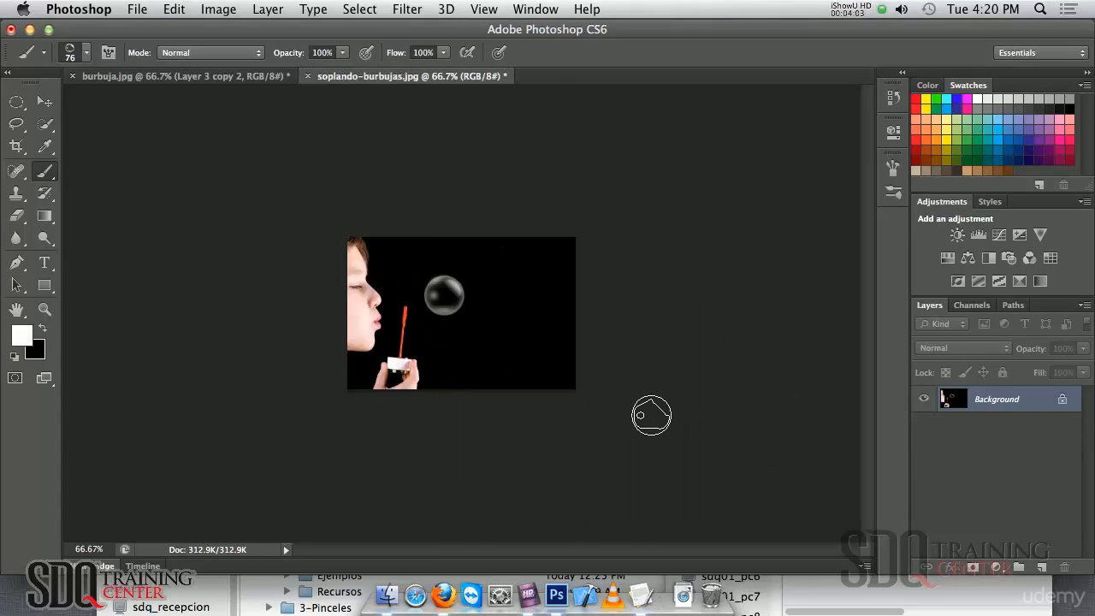
pyautogui.press('super+z')
# - Try two continuous bubble strokes across the black area and undo each one
pyautogui.moveTo(435, 313)
pyautogui.mouseDown()
pyautogui.moveTo(610, 315)
pyautogui.moveTo(753, 353)
pyautogui.mouseUp()
pyautogui.press('super+z')
pyautogui.moveTo(416, 303); pyautogui.dragTo(709, 318)
pyautogui.press('super+z')
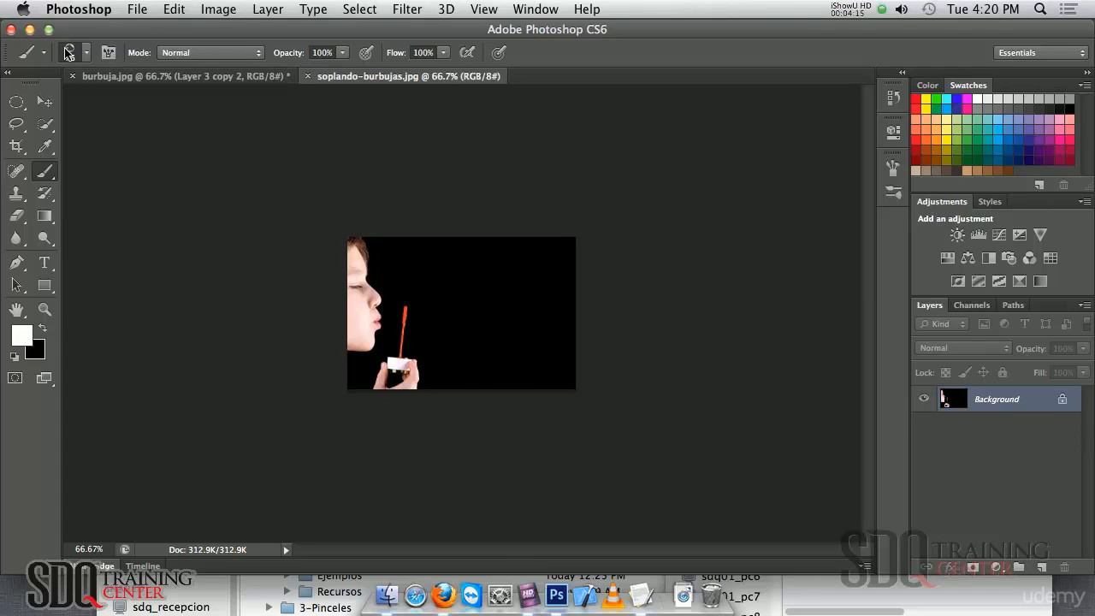
# - Enable Shape Dynamics for the brush with 100% size jitter and try a horizontal bubble stroke, undoing it
pyautogui.click(109, 53)
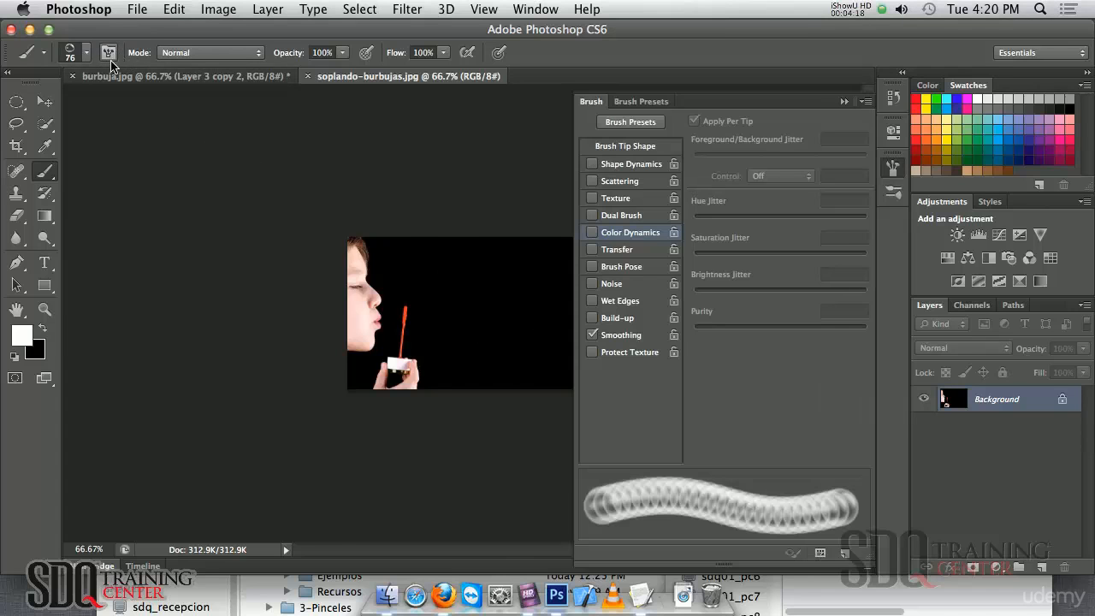
pyautogui.click(604, 165)
pyautogui.moveTo(847, 142)
pyautogui.mouseDown()
pyautogui.moveTo(862, 144)
pyautogui.moveTo(676, 161)
pyautogui.moveTo(876, 173)
pyautogui.mouseUp()
pyautogui.moveTo(451, 307); pyautogui.dragTo(560, 308)
pyautogui.press('super+z')
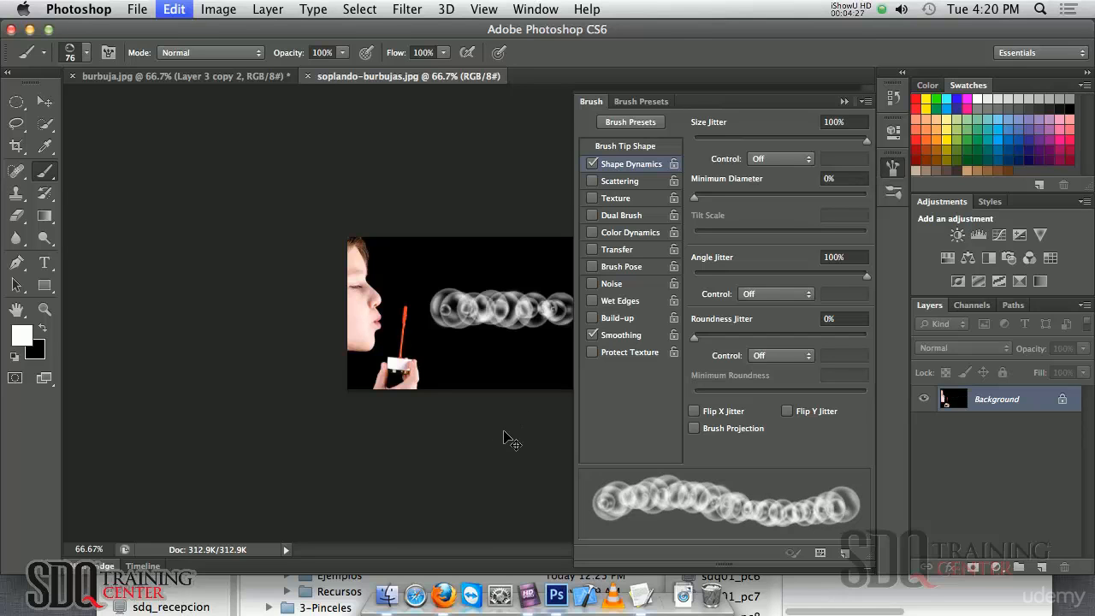
# - Enable Scattering, try a bubble stroke at 837% scatter, undo it, and set the scatter to 366%
pyautogui.click(610, 183)
pyautogui.moveTo(742, 146); pyautogui.dragTo(838, 151)
pyautogui.moveTo(471, 310); pyautogui.dragTo(546, 334)
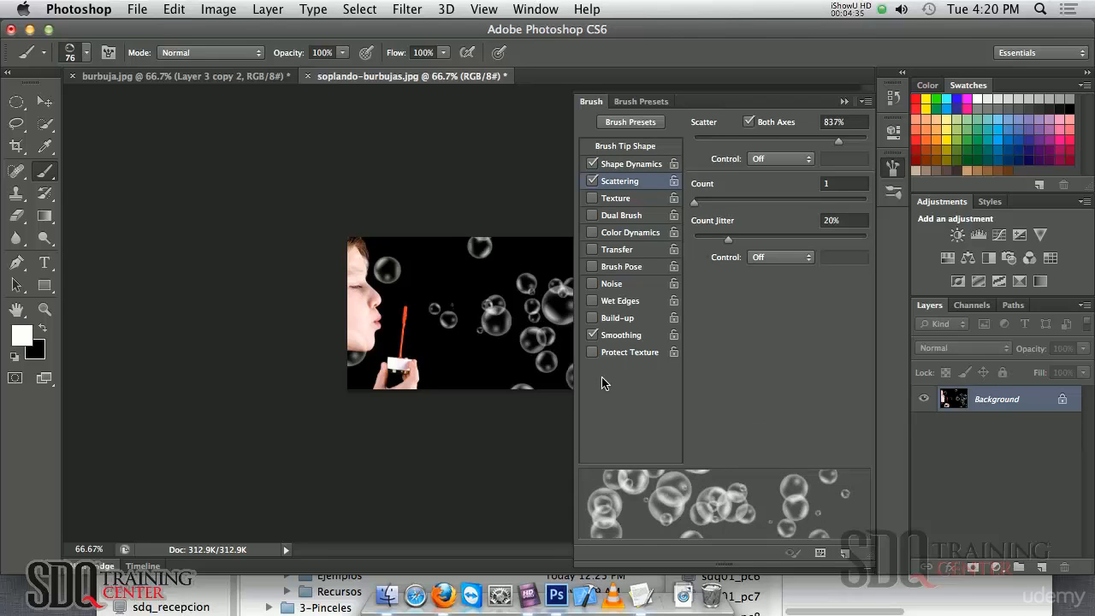
pyautogui.hotkey('ctrl', 'z')
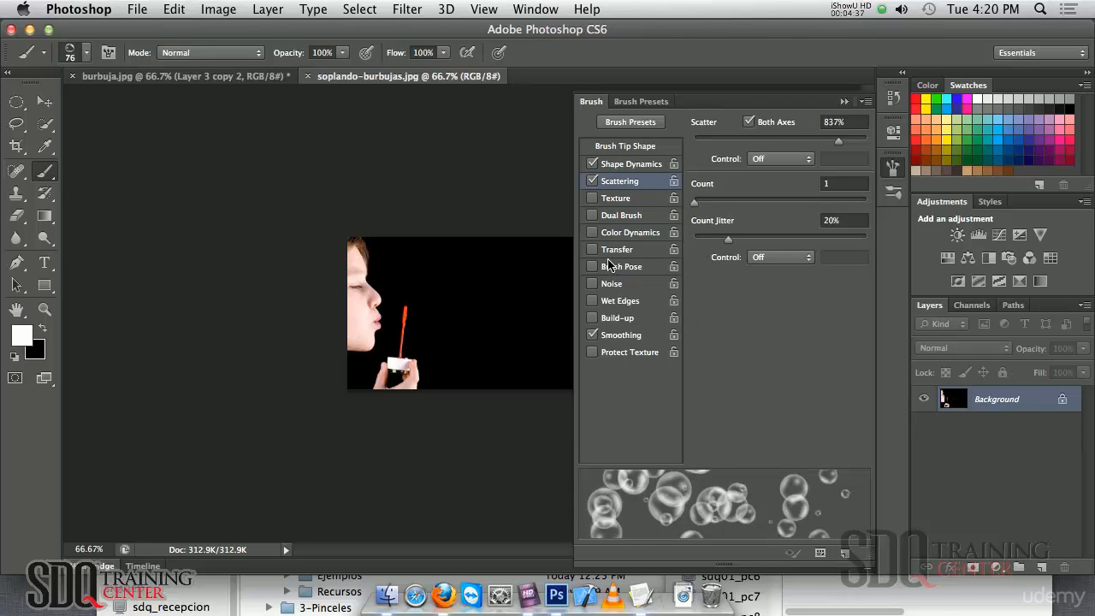
pyautogui.moveTo(838, 144); pyautogui.dragTo(757, 158)
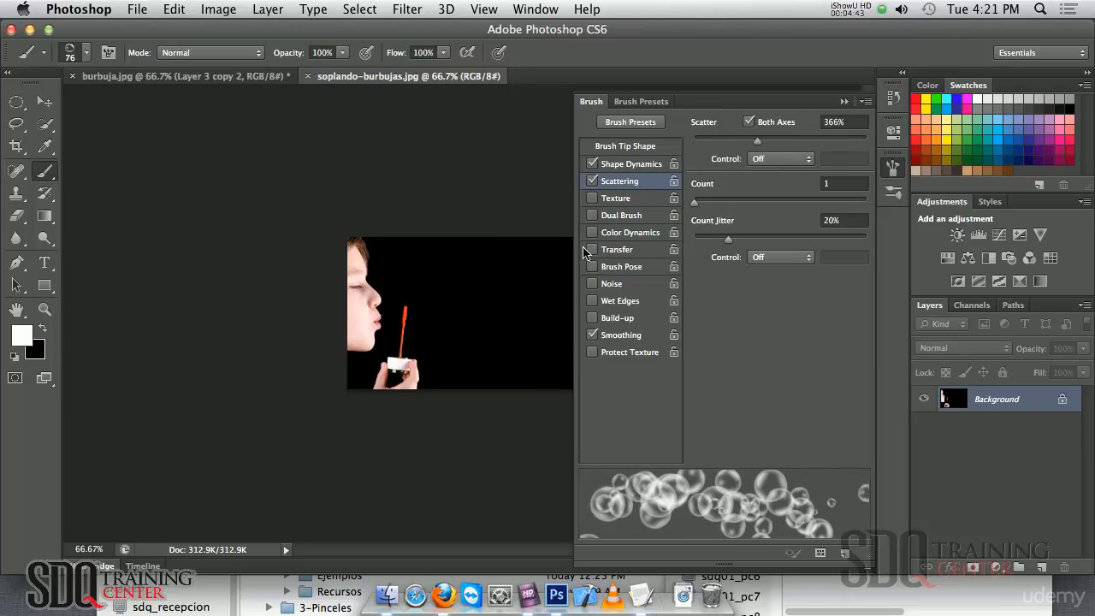
# - Enable Color Dynamics with 37% hue jitter and set the foreground color to bright green
pyautogui.click(643, 236)
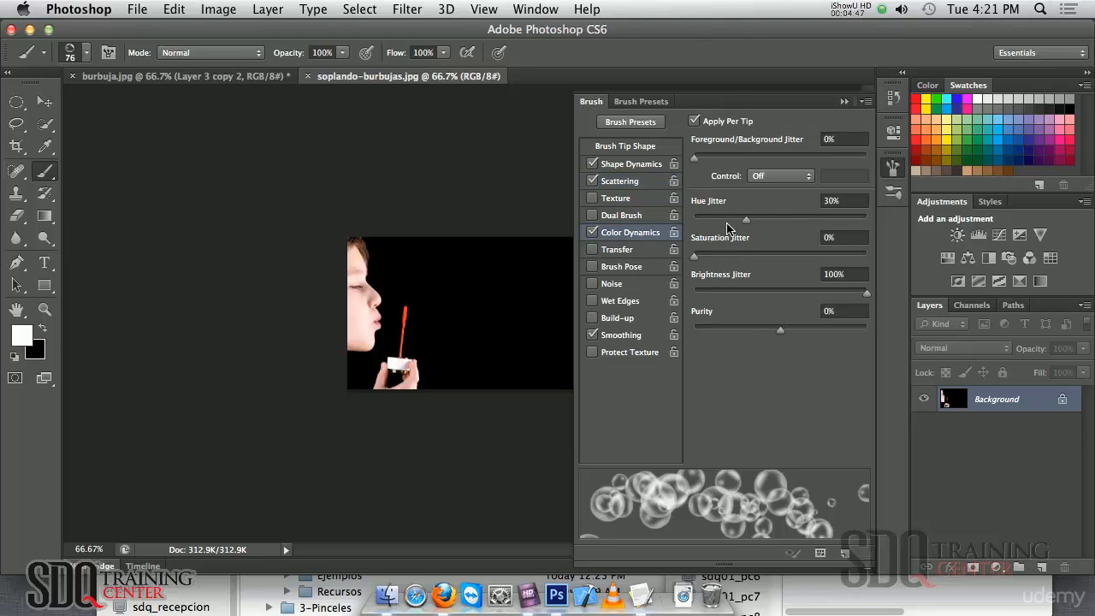
pyautogui.moveTo(751, 224); pyautogui.dragTo(740, 225)
pyautogui.click(21, 335)
pyautogui.click(792, 100)
pyautogui.click(978, 88)
# - Try two multicolored bubble strokes across the photo's black area and undo both
pyautogui.moveTo(440, 290)
pyautogui.mouseDown()
pyautogui.moveTo(500, 295)
pyautogui.moveTo(491, 304)
pyautogui.mouseUp()
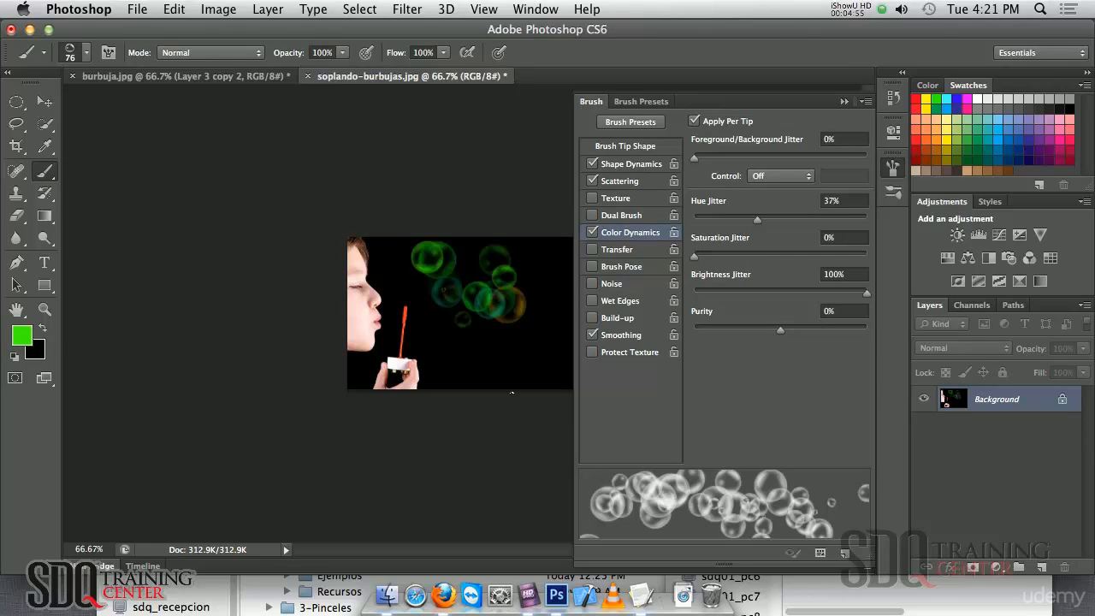
pyautogui.hotkey('ctrl', 'z')
pyautogui.moveTo(423, 330); pyautogui.dragTo(603, 258)
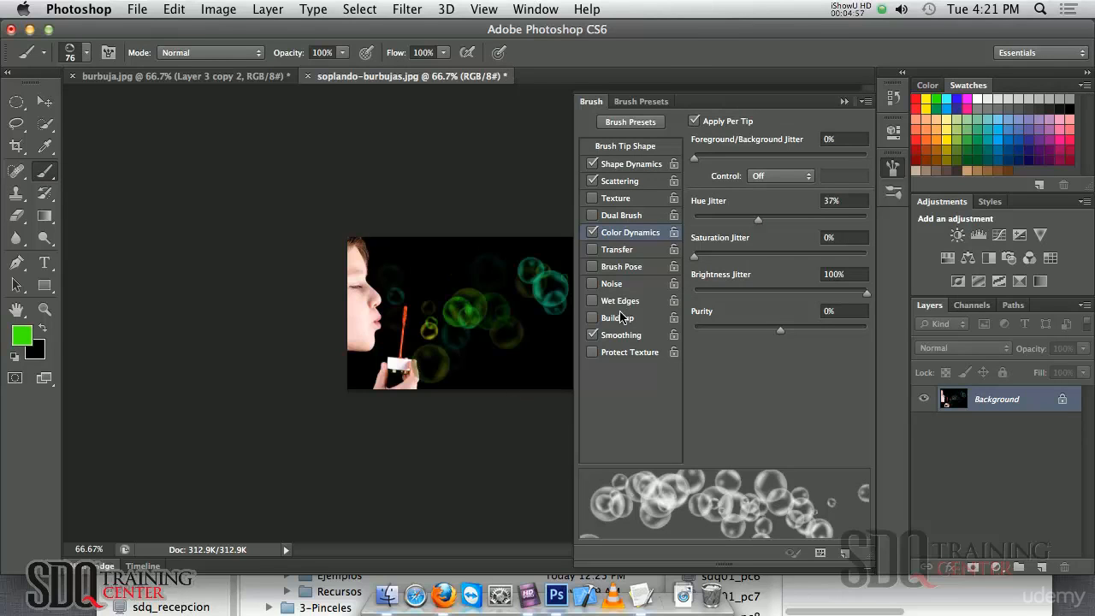
pyautogui.hotkey('ctrl', 'z')
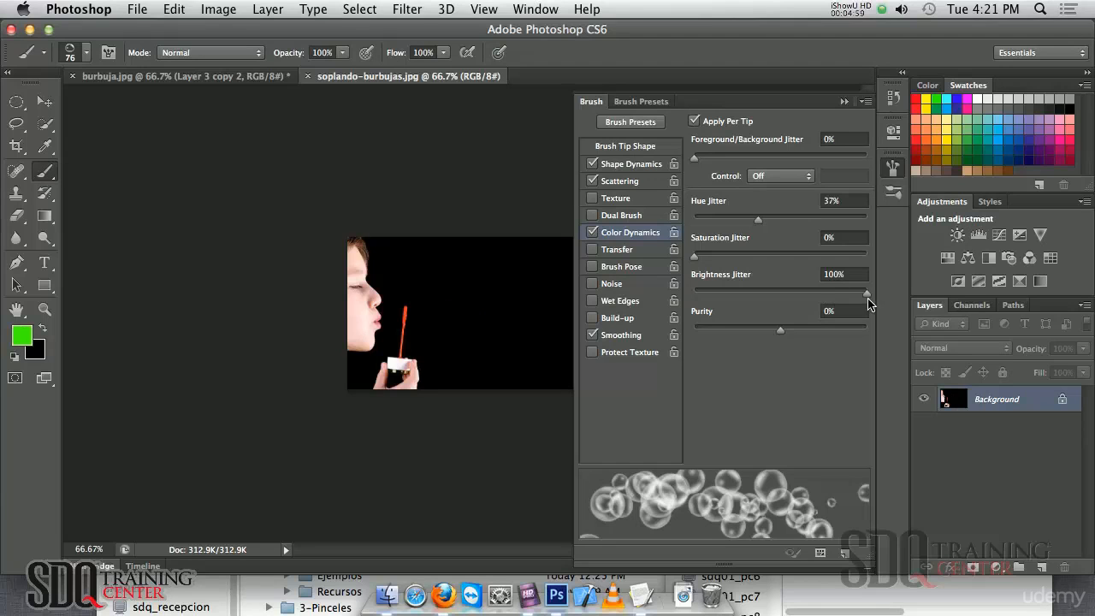
# - Set the brightness jitter to 57% and try a diagonal bubble stroke, undoing it
pyautogui.moveTo(867, 297); pyautogui.dragTo(797, 297)
pyautogui.moveTo(479, 296); pyautogui.dragTo(549, 357)
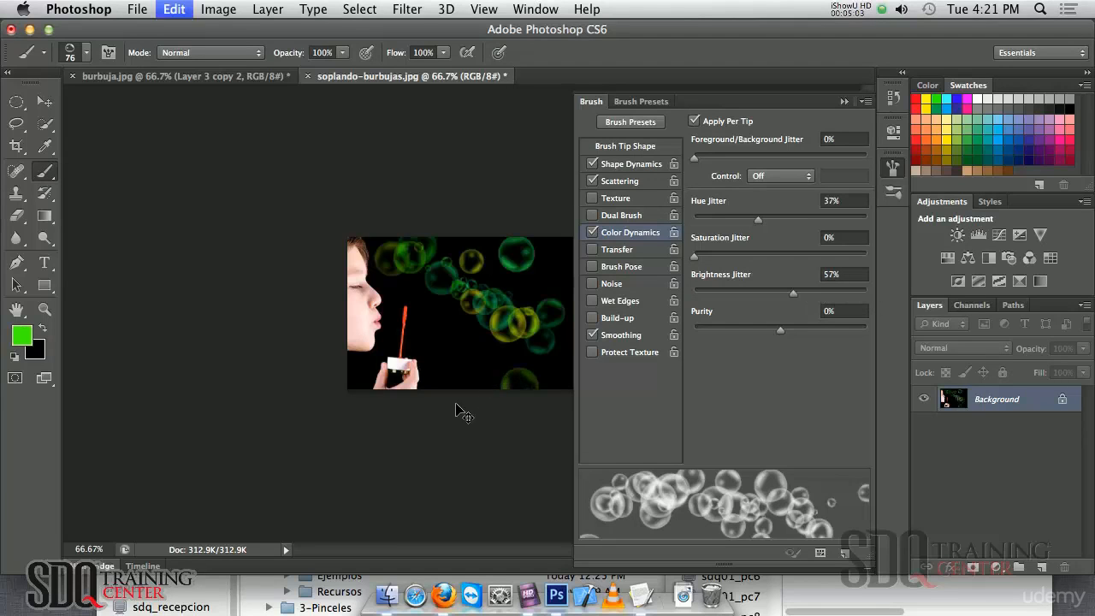
pyautogui.hotkey('ctrl', 'z')
# - Set the background color to bright red and return to the Brush tool
pyautogui.click(34, 355)
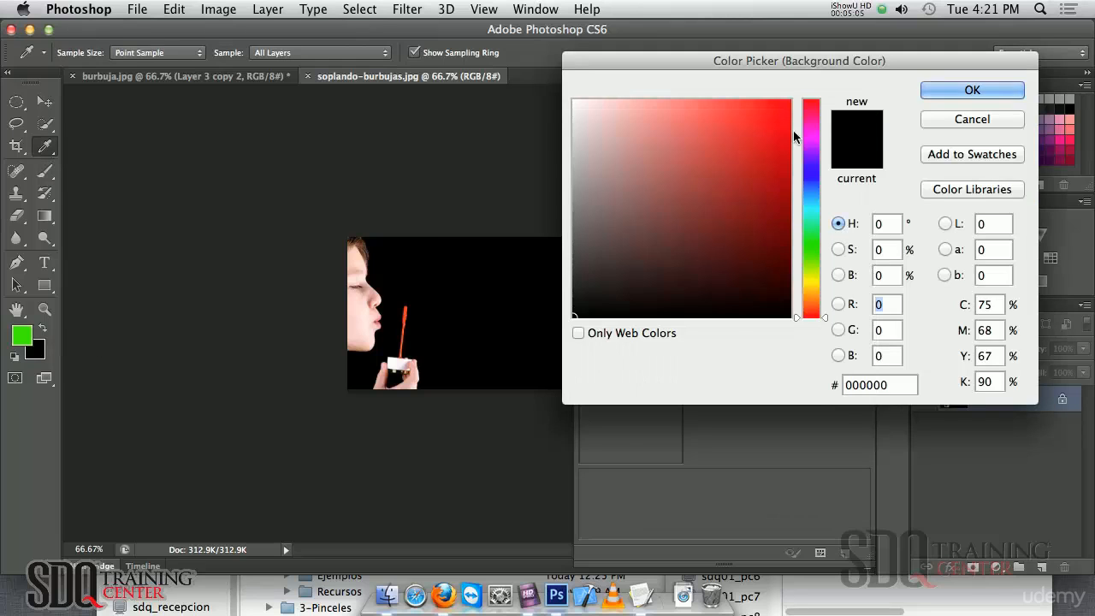
pyautogui.moveTo(783, 112); pyautogui.dragTo(801, 102)
pyautogui.click(930, 93)
pyautogui.press('b')
# - Try another diagonal bubble stroke with the green and red colors, undo it, and set the hue jitter to 85%
pyautogui.moveTo(484, 288); pyautogui.dragTo(565, 359)
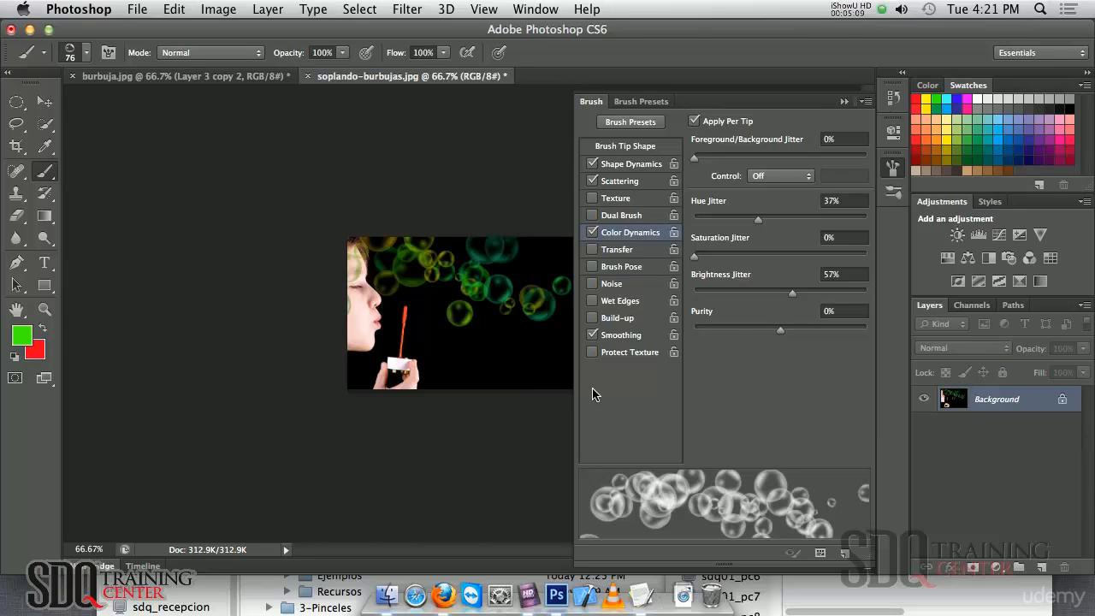
pyautogui.hotkey('ctrl', 'z')
pyautogui.moveTo(762, 220); pyautogui.dragTo(810, 224)
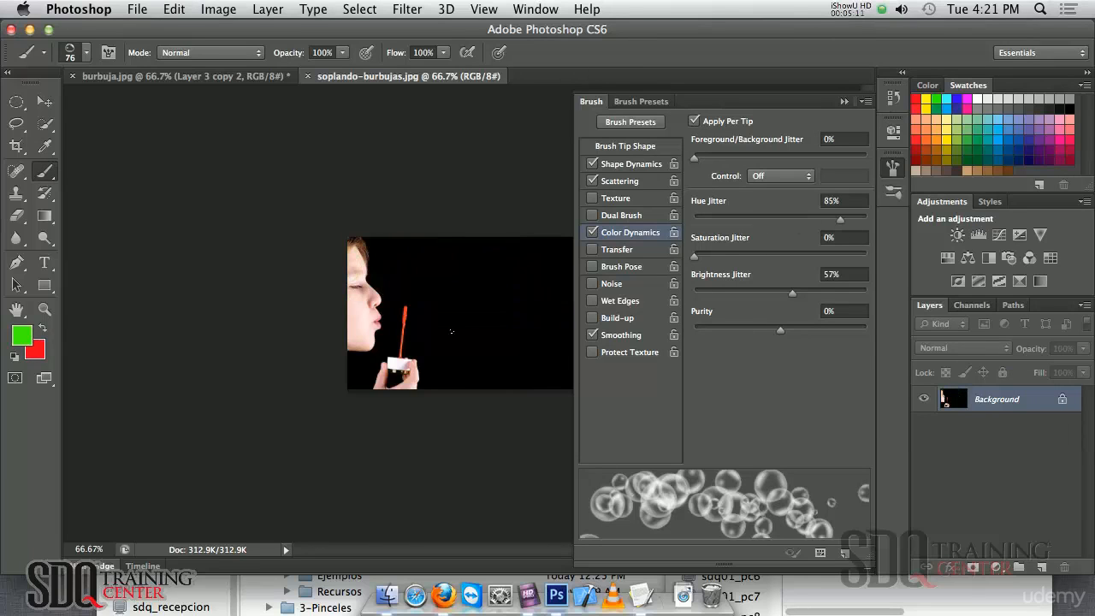
# - Try a diagonal bubble stroke with the foreground/background jitter at 44%, undo it, and disable Color Dynamics
pyautogui.moveTo(698, 156); pyautogui.dragTo(770, 159)
pyautogui.moveTo(492, 308); pyautogui.dragTo(552, 367)
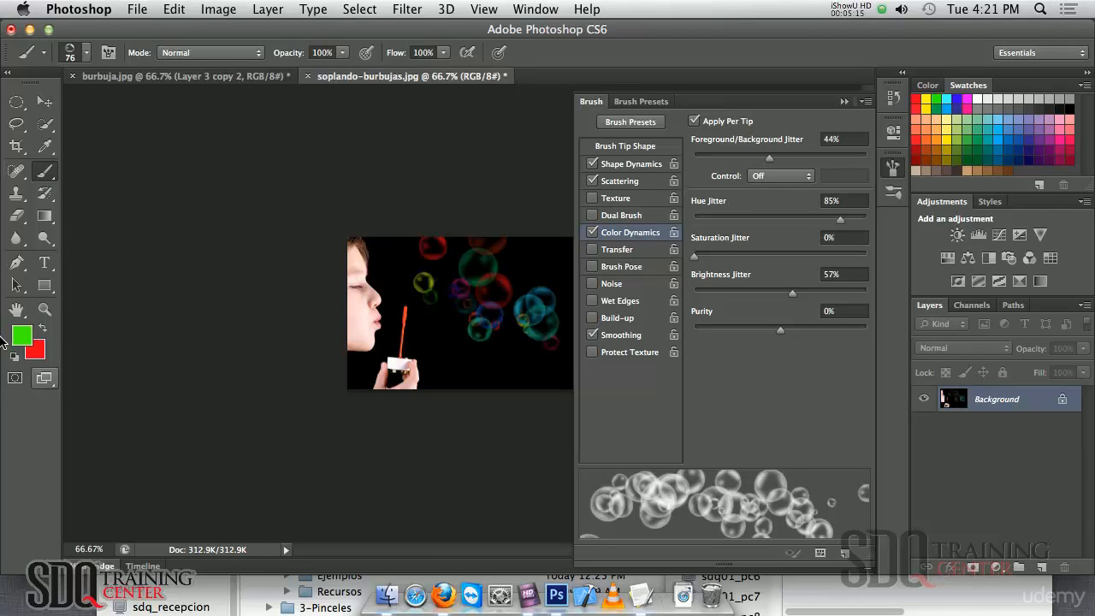
pyautogui.click(592, 233)
pyautogui.press('super+alt+z')
pyautogui.press('super+alt+z')
pyautogui.press('super+d')
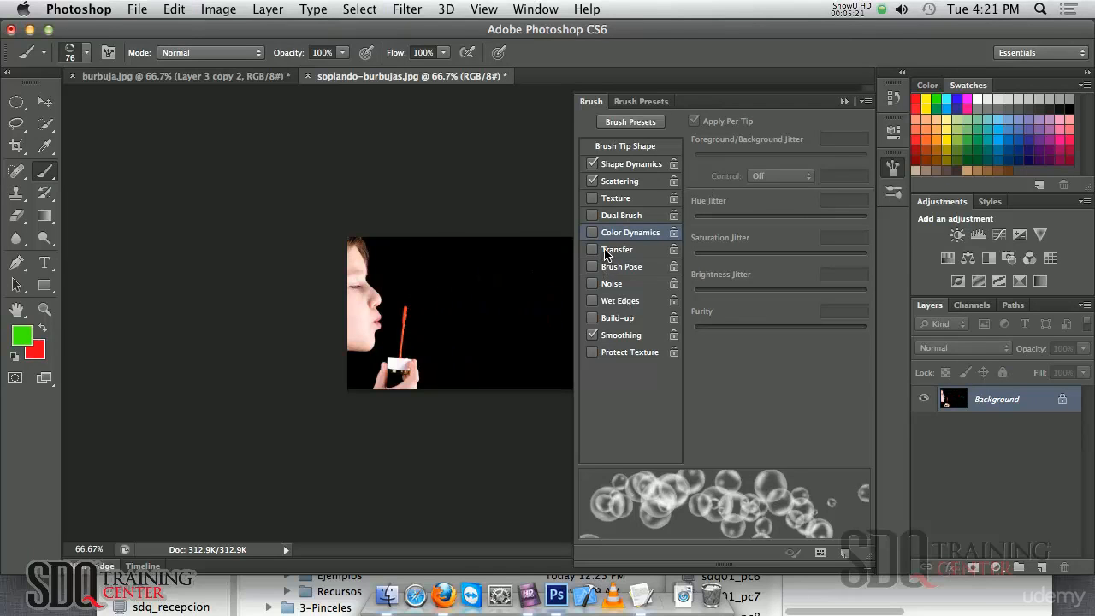
# - Enable Transfer for the brush and try three green bubble strokes across the black area, undoing each one
pyautogui.click(592, 250)
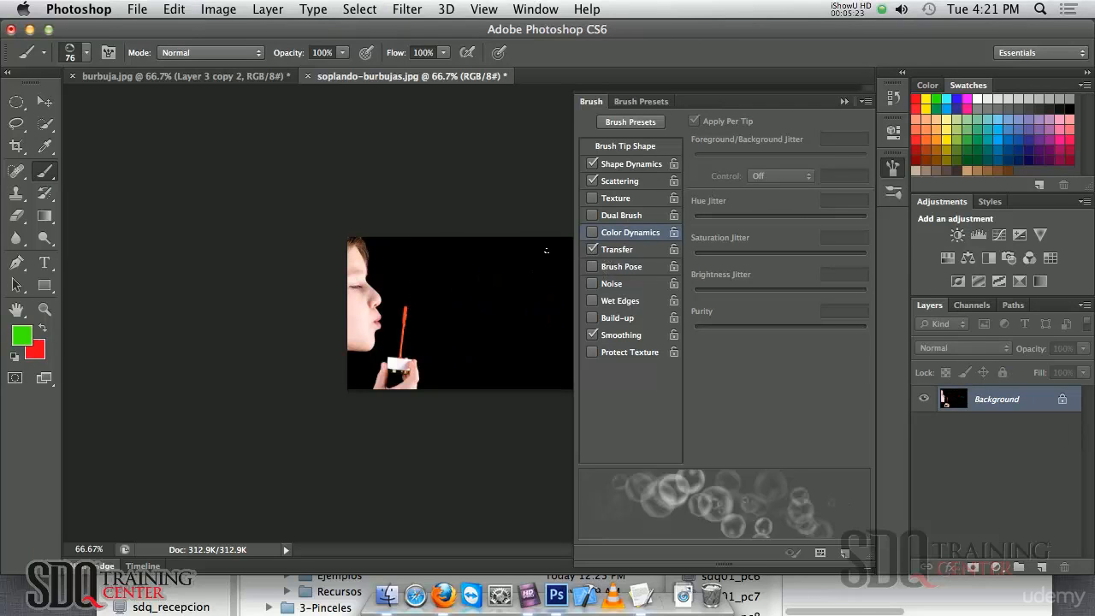
pyautogui.moveTo(466, 325)
pyautogui.mouseDown()
pyautogui.moveTo(501, 306)
pyautogui.moveTo(525, 360)
pyautogui.mouseUp()
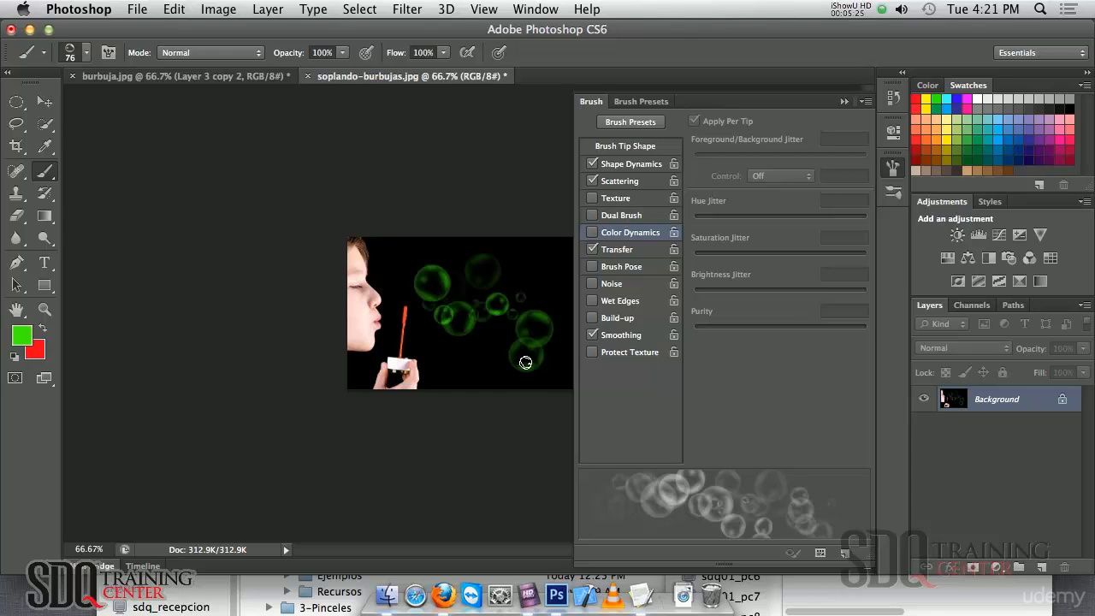
pyautogui.press('super+z')
pyautogui.moveTo(416, 310); pyautogui.dragTo(552, 346)
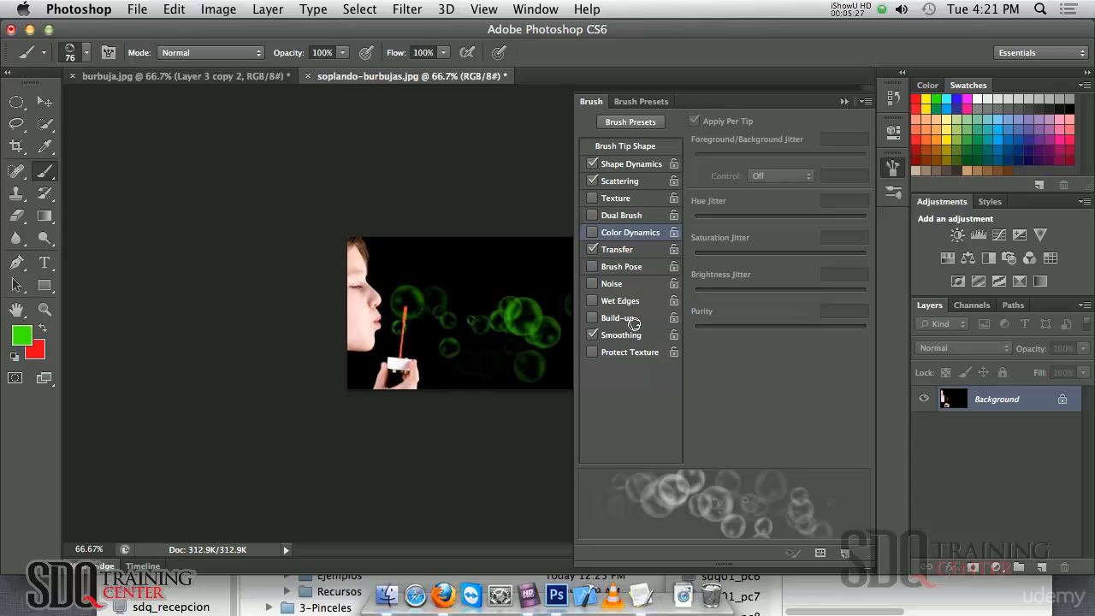
pyautogui.press('super+z')
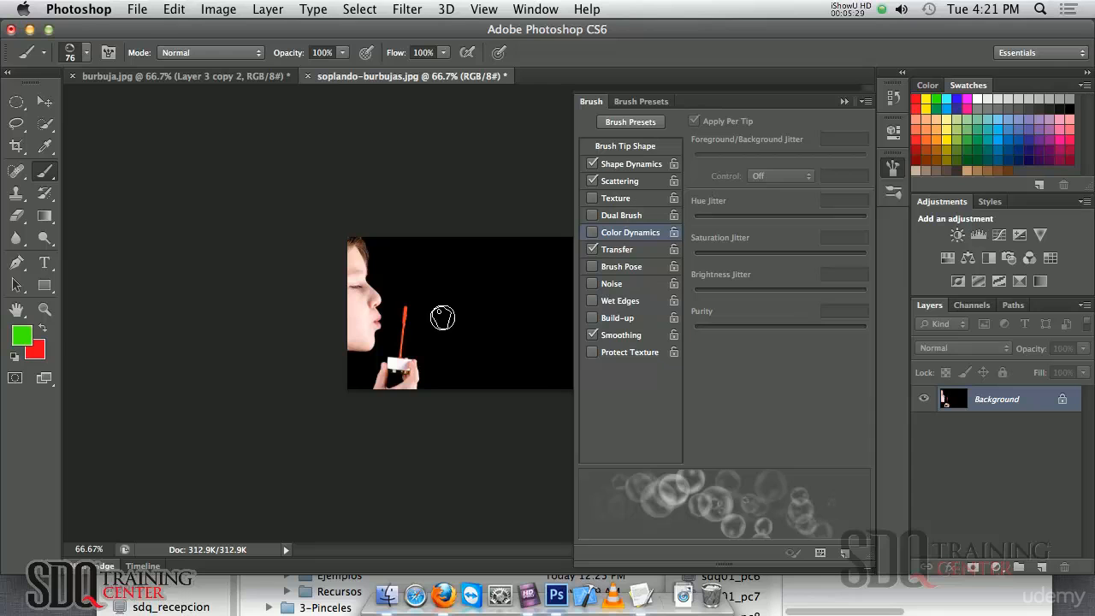
pyautogui.moveTo(422, 313)
pyautogui.mouseDown()
pyautogui.moveTo(471, 307)
pyautogui.moveTo(507, 334)
pyautogui.moveTo(473, 305)
pyautogui.moveTo(521, 321)
pyautogui.moveTo(487, 319)
pyautogui.moveTo(529, 293)
pyautogui.moveTo(559, 297)
pyautogui.moveTo(561, 338)
pyautogui.mouseUp()
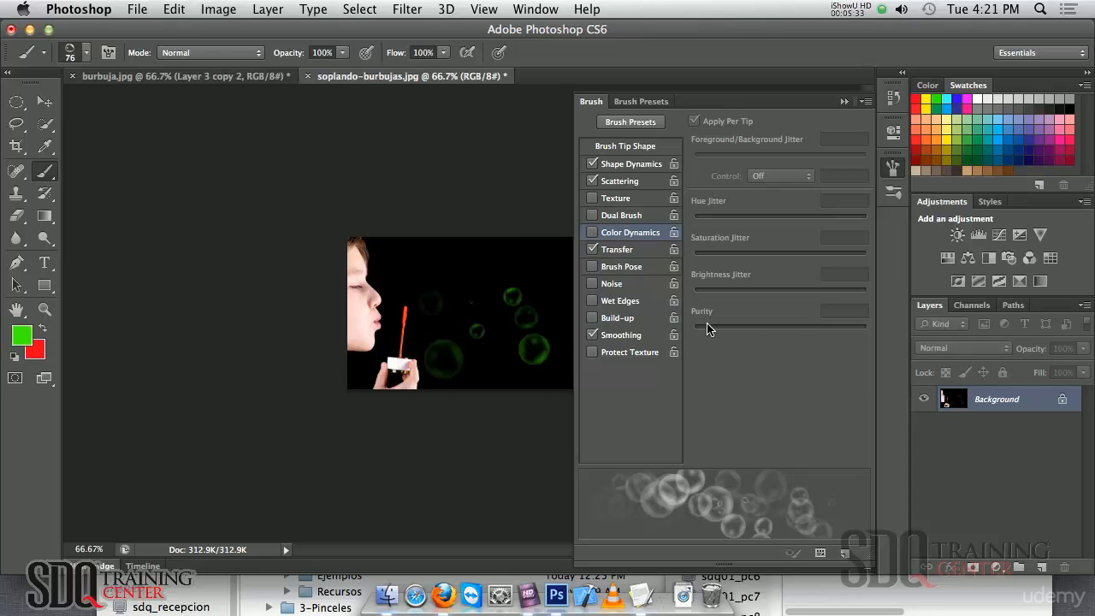
pyautogui.press('super+alt+z')
pyautogui.press('super+alt+z')
pyautogui.press('super+alt+z')
pyautogui.press('super+alt+z')
pyautogui.press('super+alt+z')
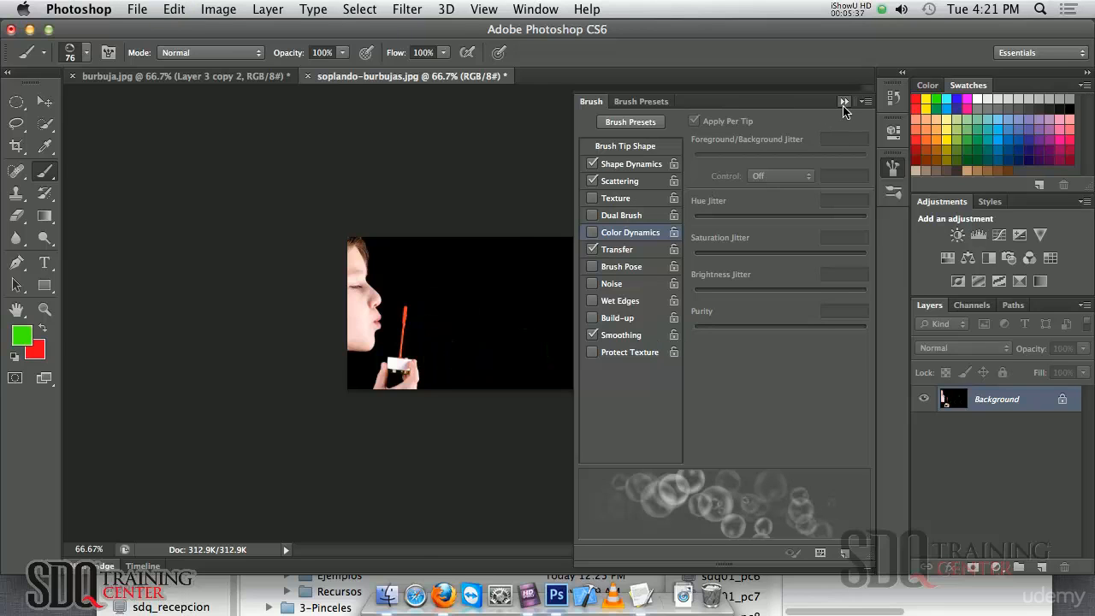
# - Set the Transfer opacity jitter to 63% and make white the foreground and black the background color
pyautogui.click(620, 250)
pyautogui.moveTo(860, 140)
pyautogui.mouseDown()
pyautogui.moveTo(766, 146)
pyautogui.moveTo(802, 140)
pyautogui.mouseUp()
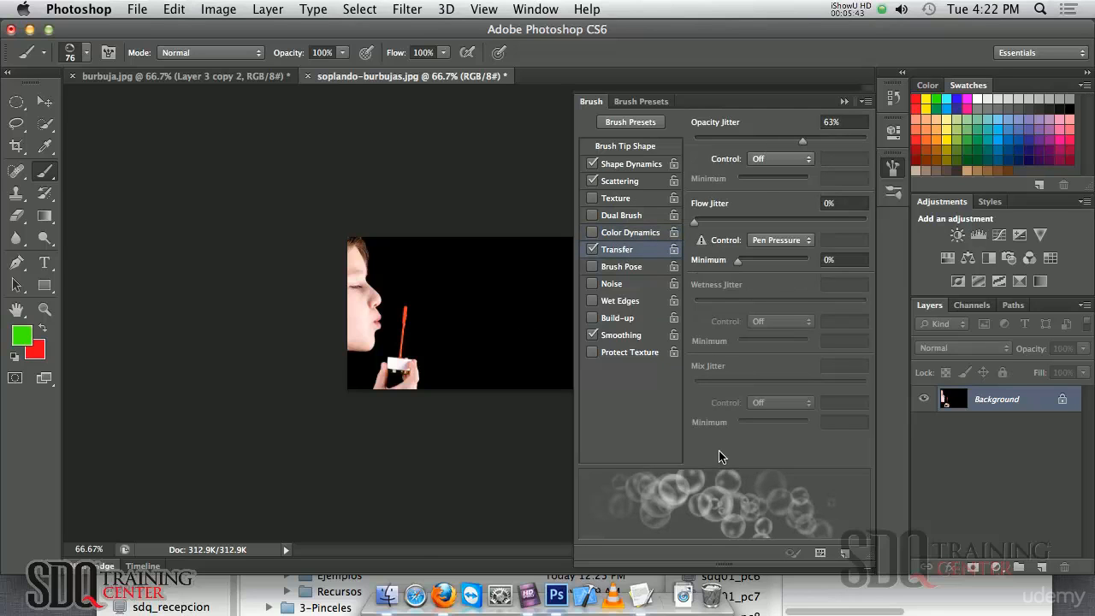
pyautogui.click(437, 266)
pyautogui.click(14, 356)
pyautogui.press('x')
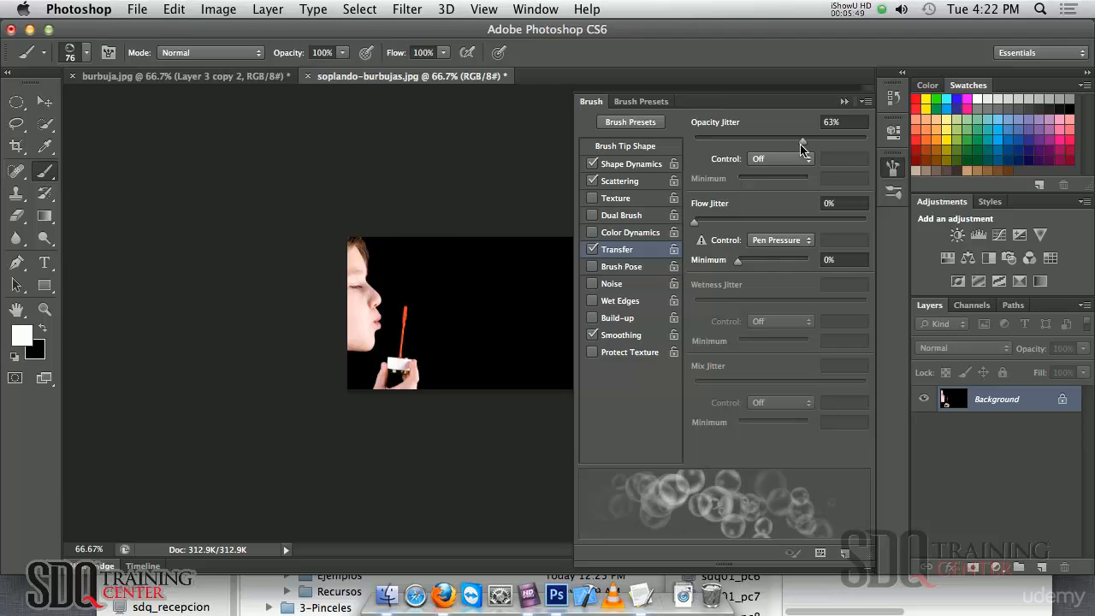
# - Set the opacity jitter to 0%, try white bubbles beside the orange wand, and undo them
pyautogui.moveTo(789, 145); pyautogui.dragTo(678, 156)
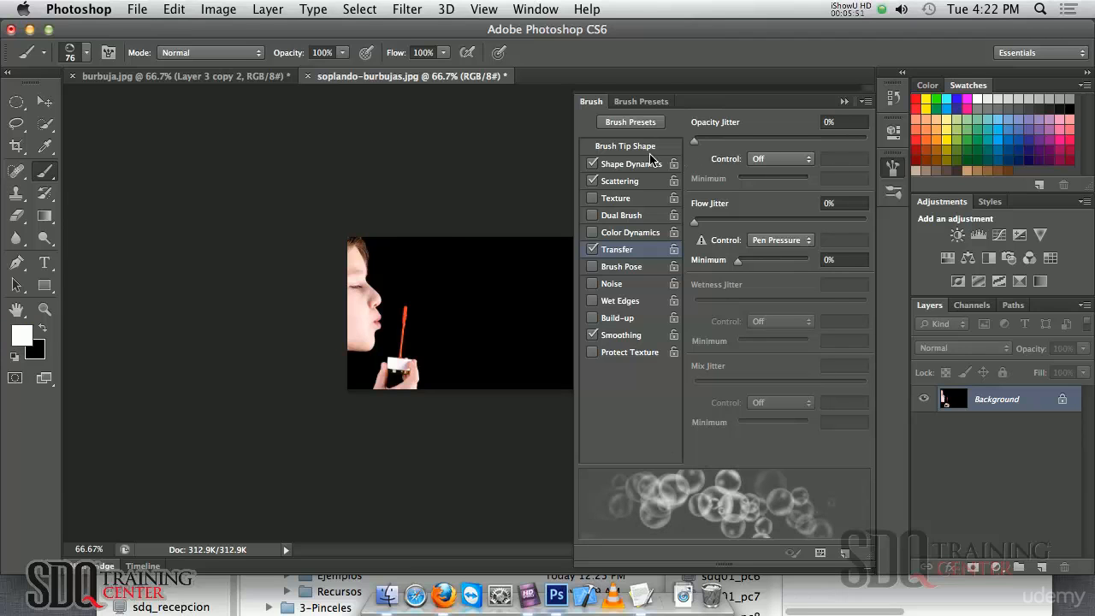
pyautogui.click(592, 164)
pyautogui.moveTo(418, 328); pyautogui.dragTo(498, 327)
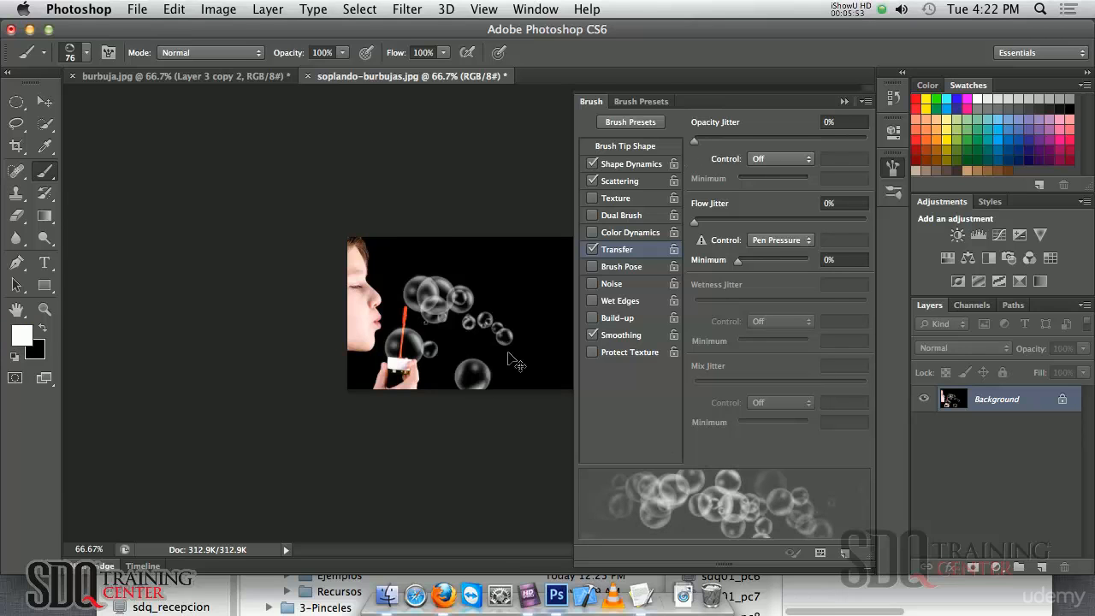
pyautogui.press('super+z')
pyautogui.click(500, 311)
pyautogui.click(521, 271)
pyautogui.press('super+z')
pyautogui.press('super+alt+z')
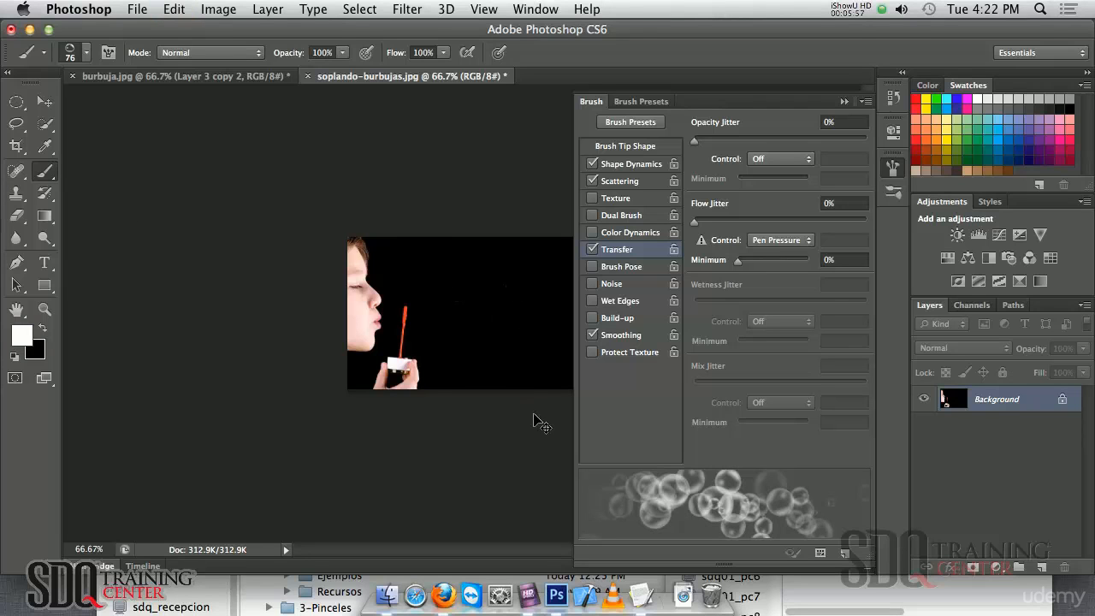
# - Set the opacity jitter to 27% and collapse the brush settings
pyautogui.moveTo(701, 149); pyautogui.dragTo(796, 146)
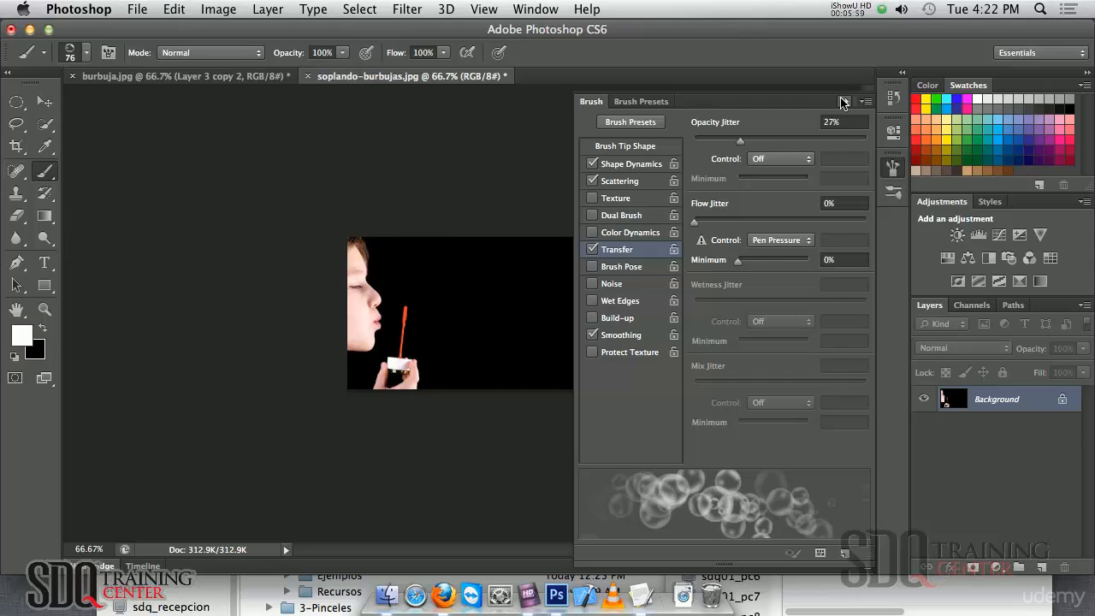
pyautogui.click(844, 101)
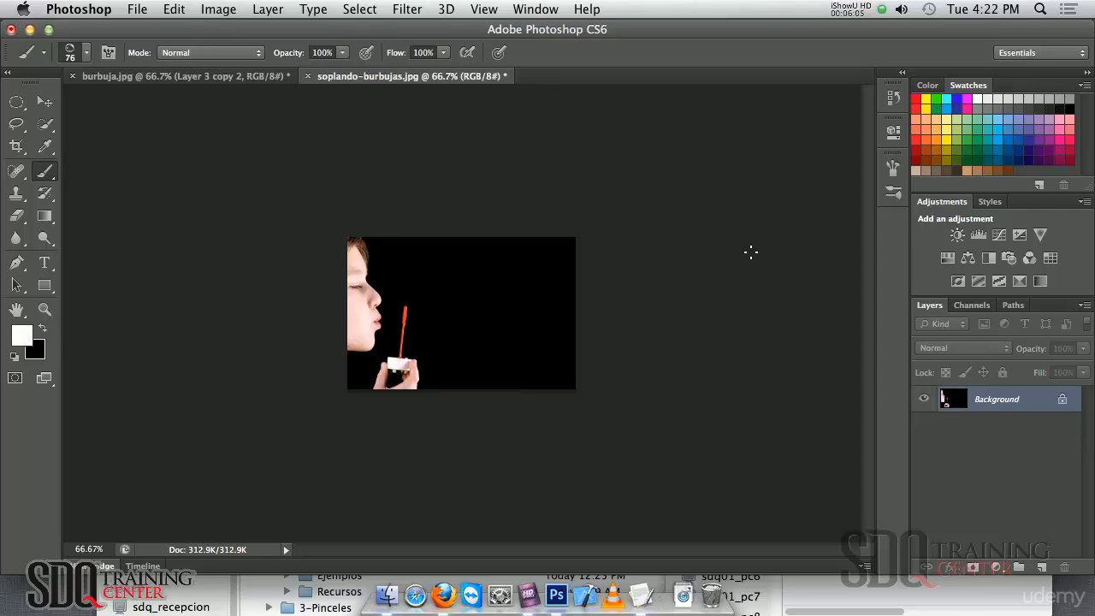
# - Add a new layer above the photo and try a bubble stroke and a single bubble on it, undoing both
pyautogui.click(1041, 567)
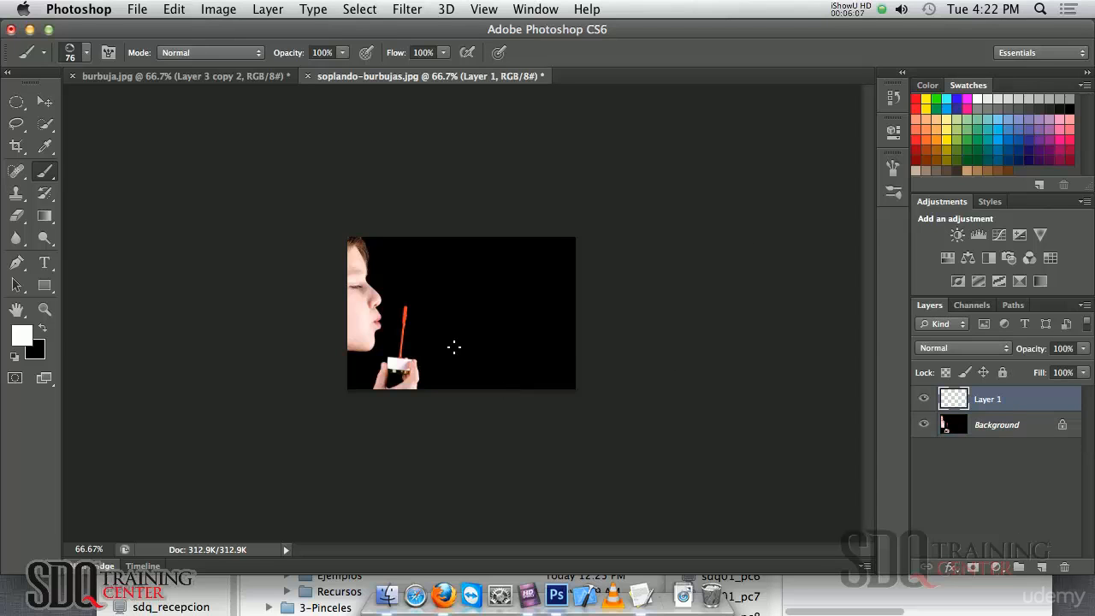
pyautogui.moveTo(419, 311)
pyautogui.mouseDown()
pyautogui.moveTo(582, 308)
pyautogui.moveTo(576, 320)
pyautogui.mouseUp()
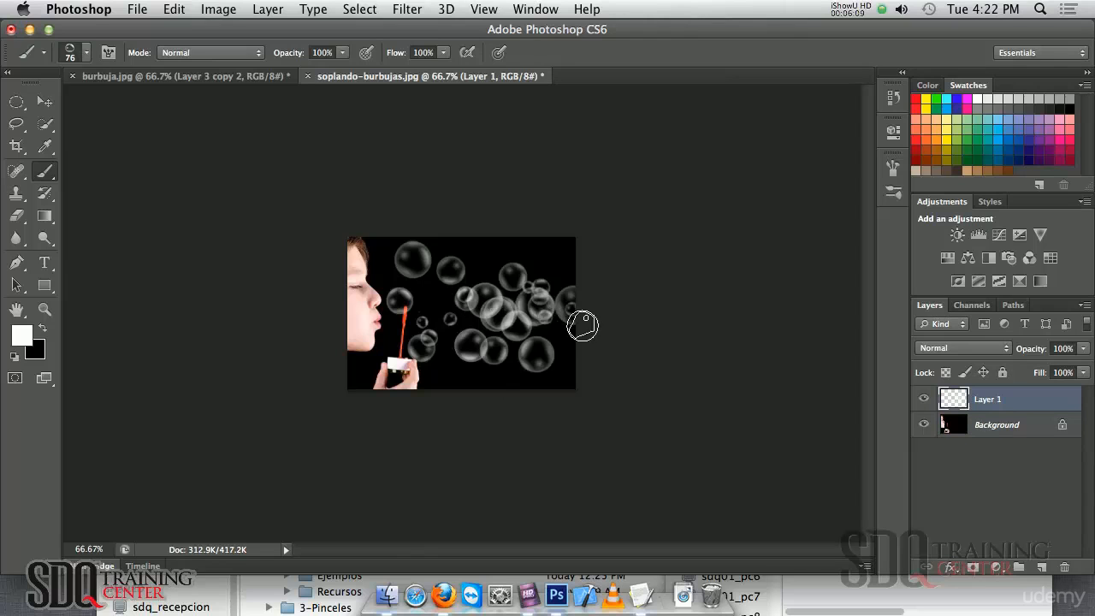
pyautogui.press('super+z')
pyautogui.click(427, 315)
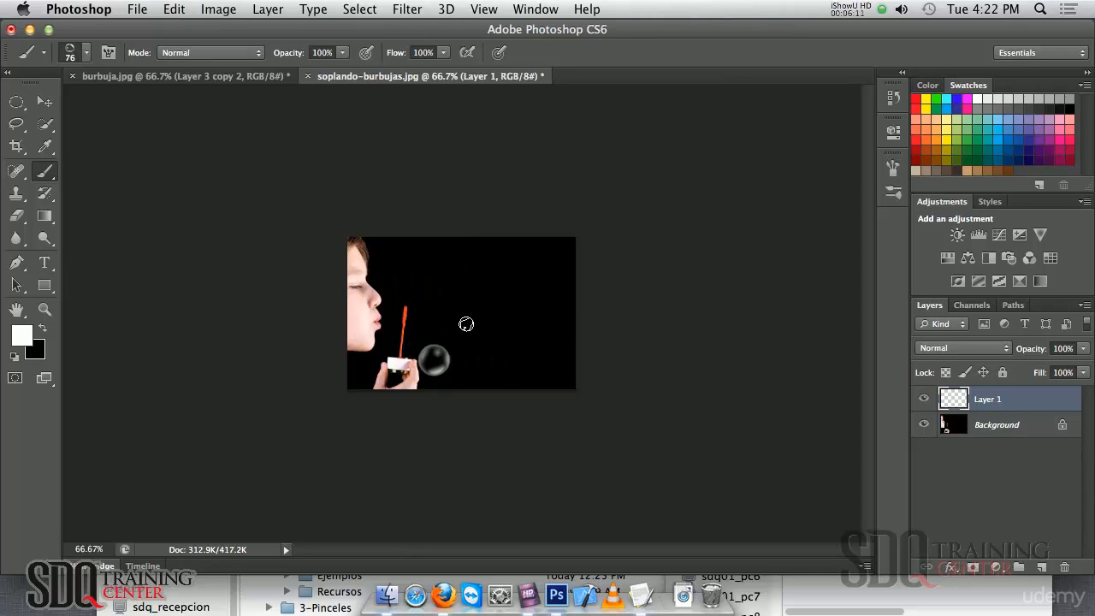
pyautogui.press('super+z')
# - Set the brush size to 40 px and place individual white bubbles on Layer 1 from the wand to the photo's right edge
pyautogui.rightClick(433, 319)
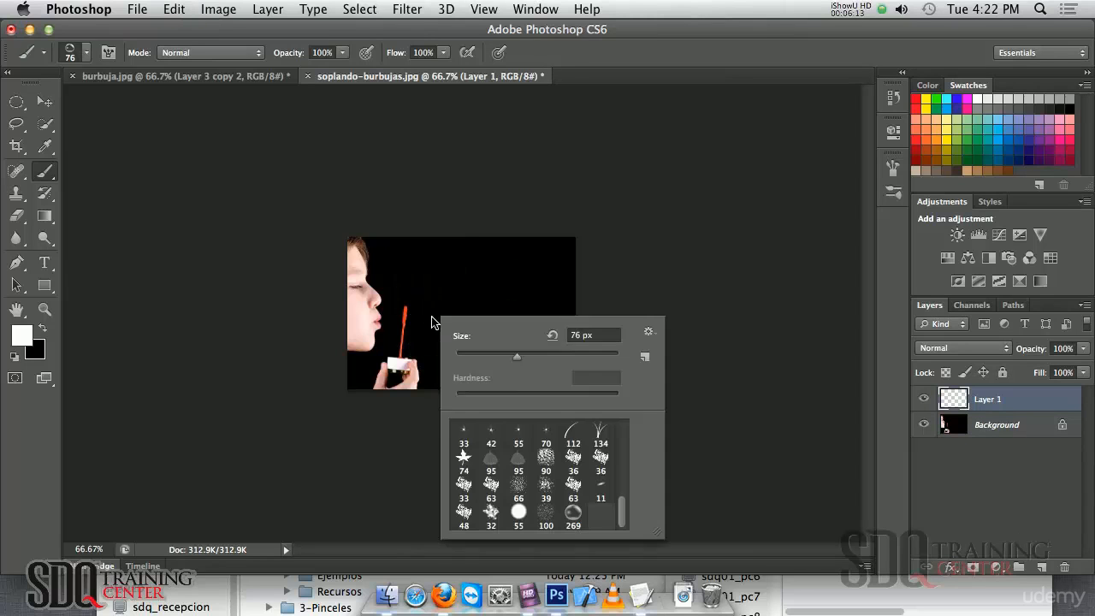
pyautogui.moveTo(477, 355); pyautogui.dragTo(487, 355)
pyautogui.click(425, 313)
pyautogui.click(456, 311)
pyautogui.click(450, 330)
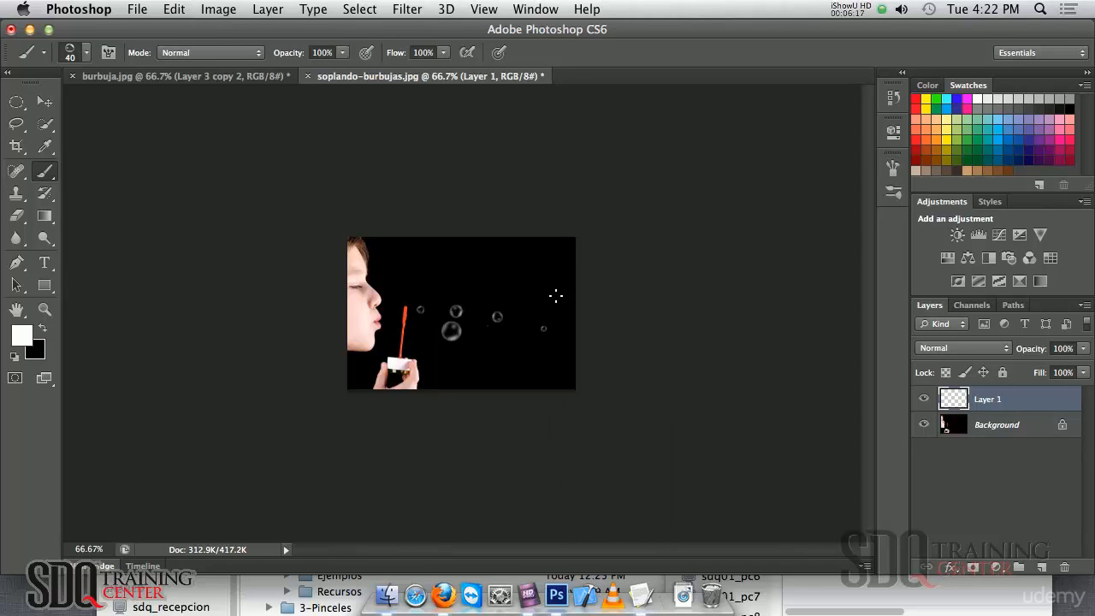
pyautogui.click(570, 365)
pyautogui.click(556, 312)
pyautogui.click(546, 293)
pyautogui.click(473, 306)
pyautogui.click(509, 346)
pyautogui.click(432, 307)
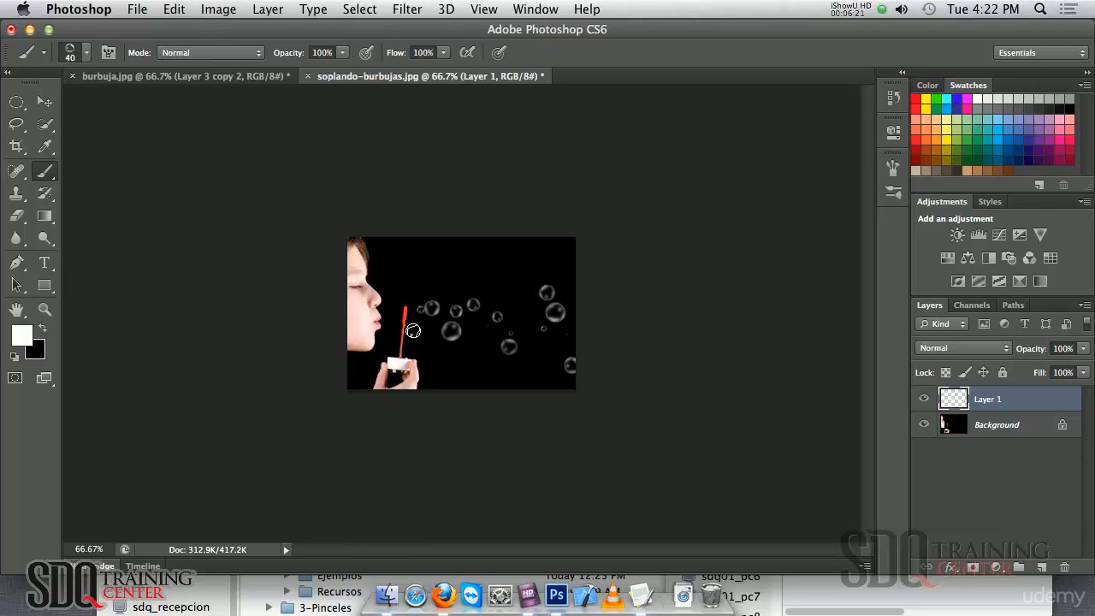
# - Try adding a few more bubbles in the middle of the black area and undo them
pyautogui.click(504, 306)
pyautogui.click(505, 326)
pyautogui.click(524, 301)
pyautogui.press('super+alt+z')
pyautogui.press('super+alt+z')
# - Add a second new layer and try a short bubble stroke on it with a 15 px brush, undoing it
pyautogui.click(1041, 567)
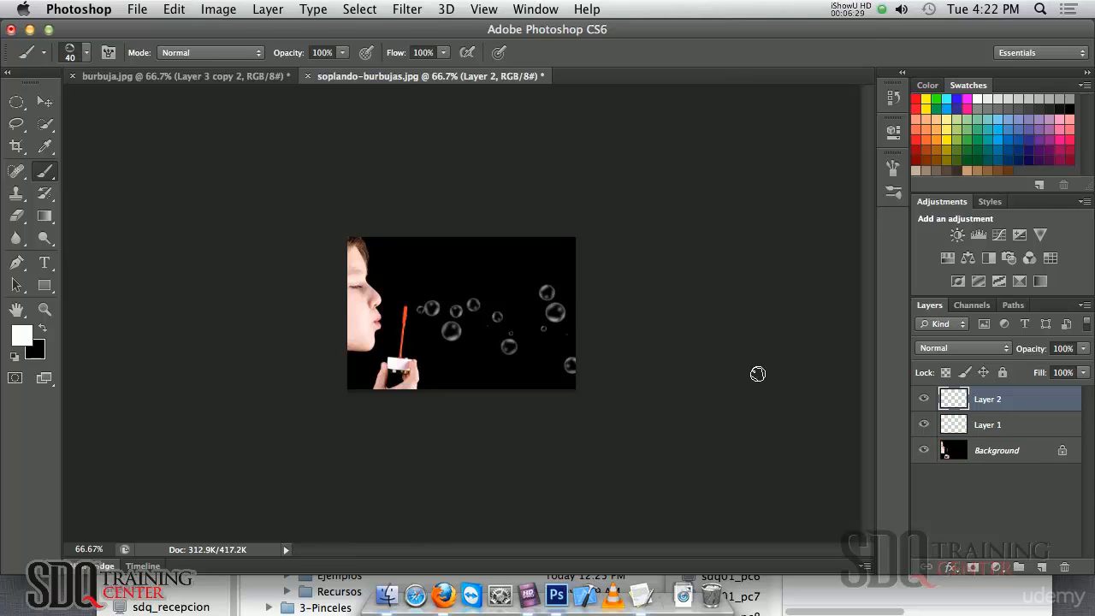
pyautogui.rightClick(473, 302)
pyautogui.moveTo(515, 344); pyautogui.dragTo(509, 340)
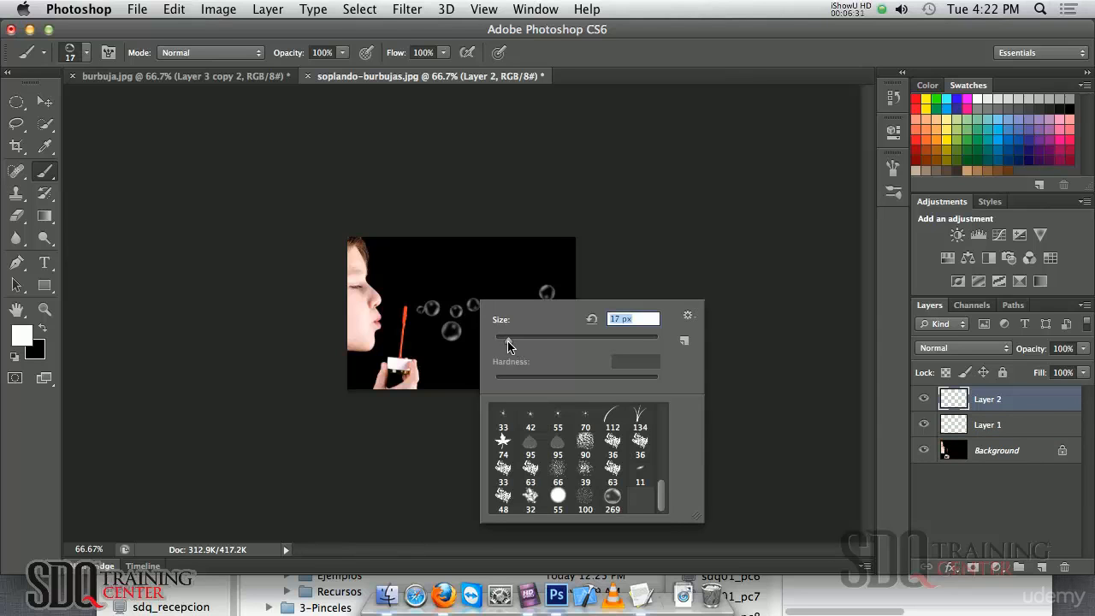
pyautogui.press('Return')
pyautogui.moveTo(462, 272); pyautogui.dragTo(494, 276)
pyautogui.press('super+z')
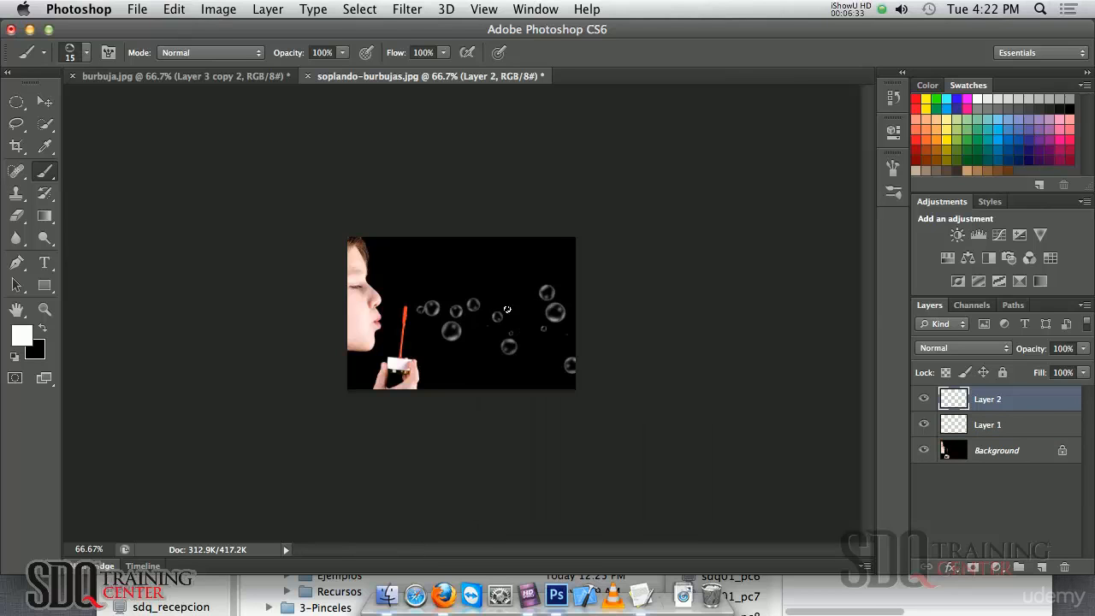
# - Set the brush opacity to 42% and try a horizontal bubble stroke across the black area, undoing it
pyautogui.click(339, 58)
pyautogui.moveTo(346, 72); pyautogui.dragTo(298, 80)
pyautogui.moveTo(409, 317); pyautogui.dragTo(574, 318)
pyautogui.press('super+z')
# - Set the brush to 49 px and 39% opacity and try two horizontal bubble strokes, undoing both
pyautogui.rightClick(460, 281)
pyautogui.click(503, 299)
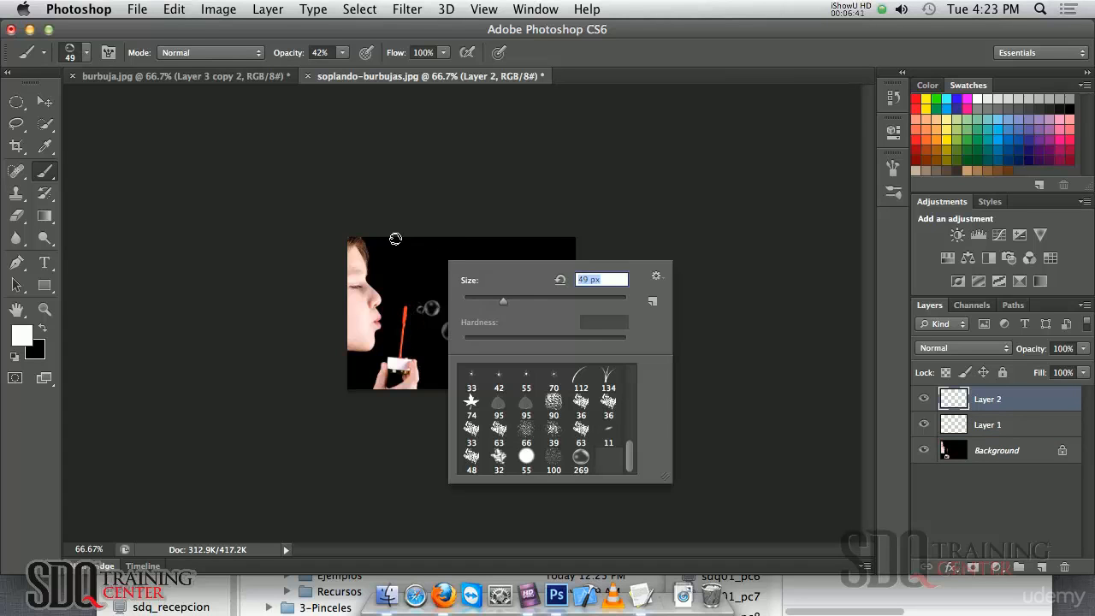
pyautogui.click(342, 52)
pyautogui.moveTo(345, 68); pyautogui.dragTo(342, 73)
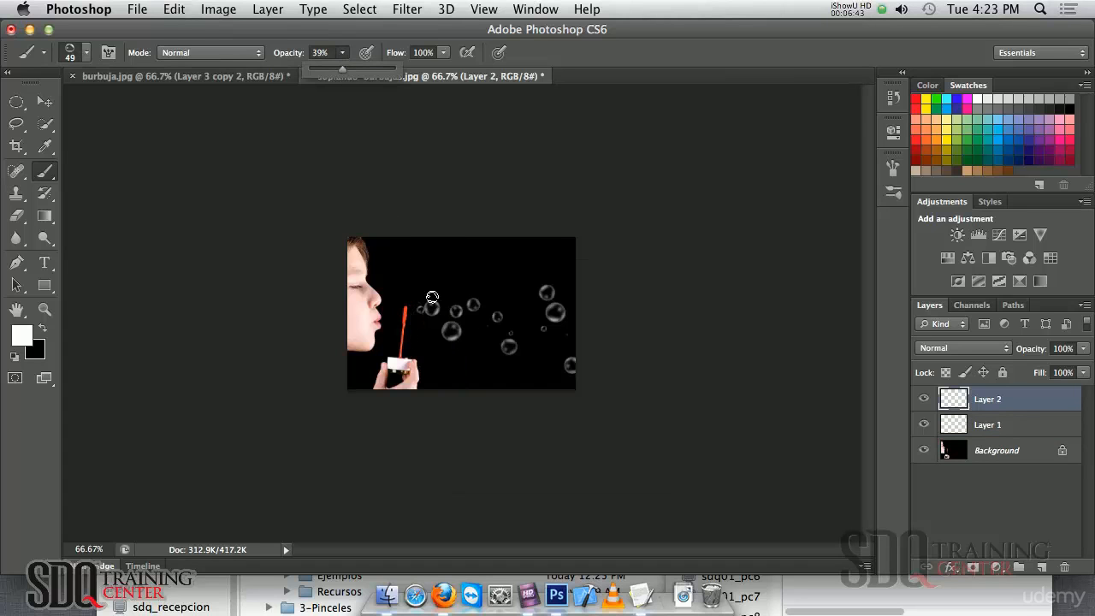
pyautogui.moveTo(413, 317); pyautogui.dragTo(608, 320)
pyautogui.press('super+z')
pyautogui.moveTo(496, 317); pyautogui.dragTo(631, 333)
pyautogui.press('super+z')
# - Set the brush size to 24 px and paint a horizontal stroke of faint bubbles on Layer 2 from the wand past the photo's right edge
pyautogui.rightClick(469, 303)
pyautogui.click(509, 339)
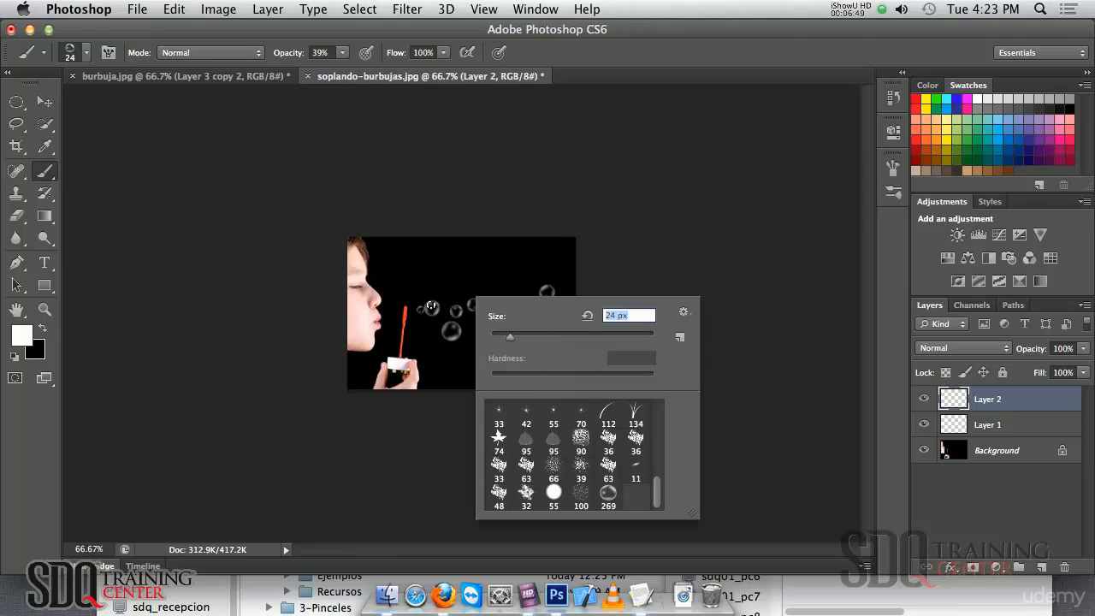
pyautogui.moveTo(413, 315); pyautogui.dragTo(614, 319)
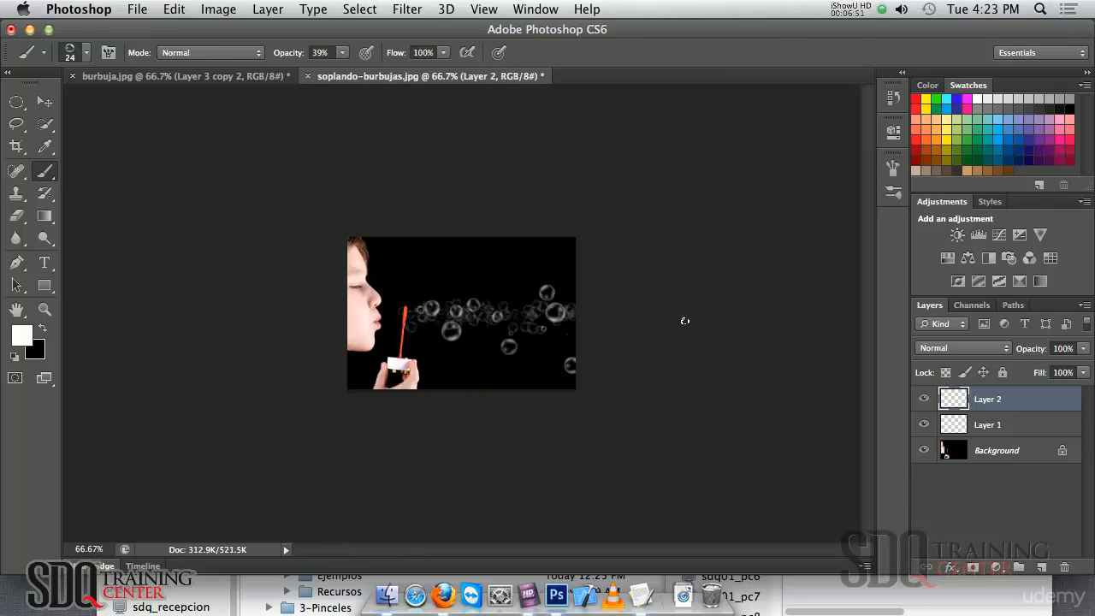
# - Inspect the painted bubbles up close at 200% and switch to the Move tool
pyautogui.keyDown('super'); pyautogui.click(556, 333); pyautogui.keyUp('super')
pyautogui.keyDown('super'); pyautogui.click(556, 360); pyautogui.keyUp('super')
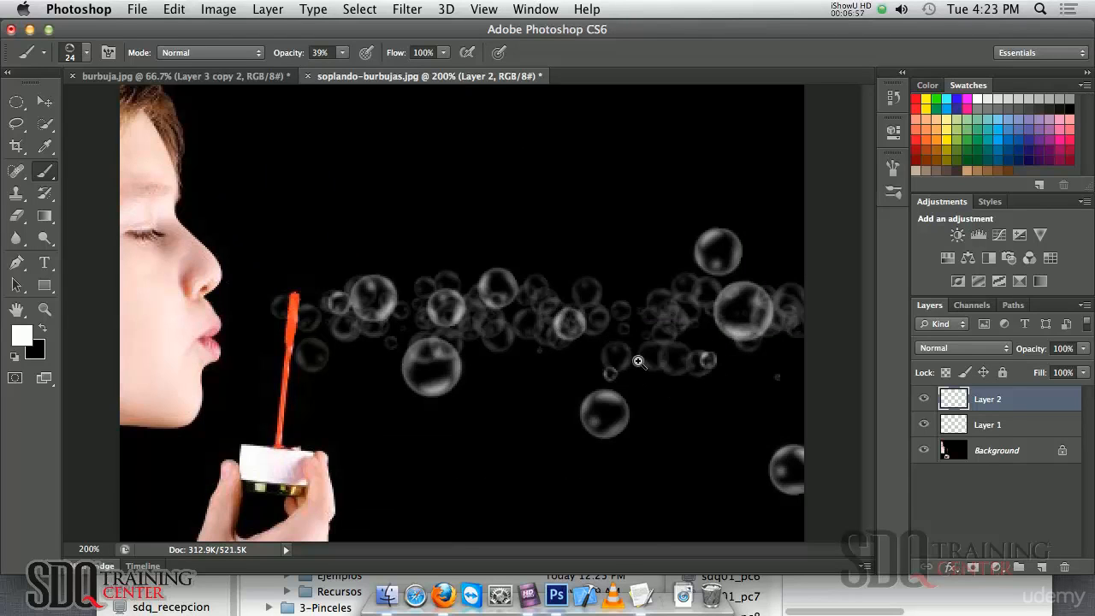
pyautogui.press('super+minus')
pyautogui.press('super+minus')
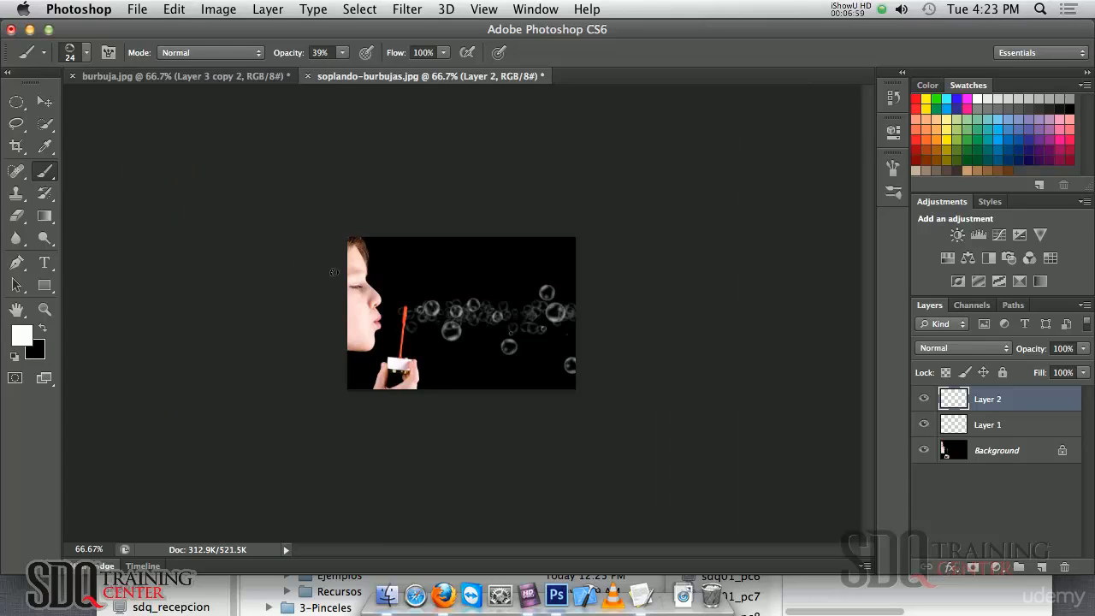
pyautogui.click(45, 101)
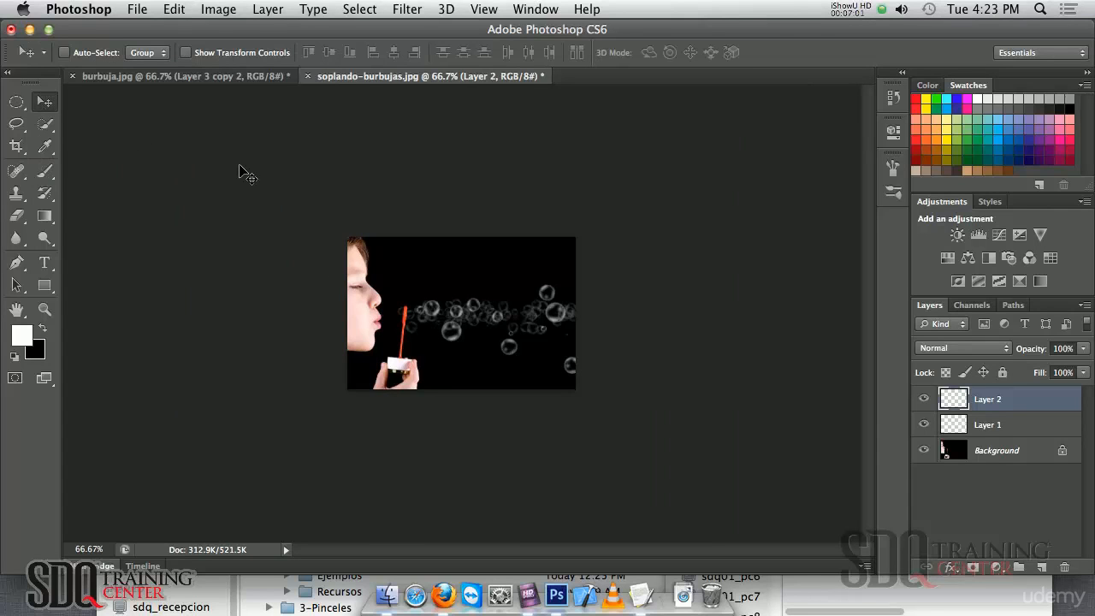